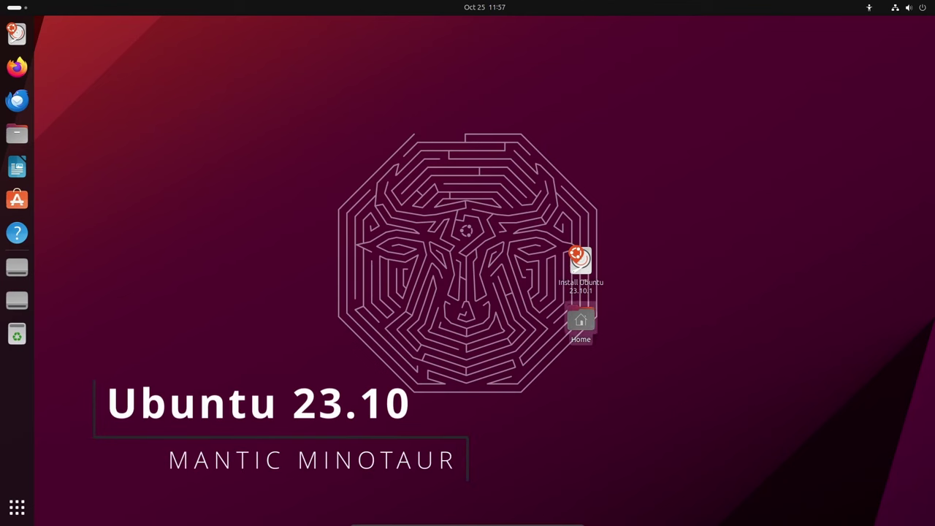
# Move the Home folder and Install Ubuntu 23.10.1 icons to the lower-right area of the desktop.
pyautogui.moveTo(581, 321); pyautogui.dragTo(840, 439)
pyautogui.moveTo(581, 263); pyautogui.dragTo(838, 377)
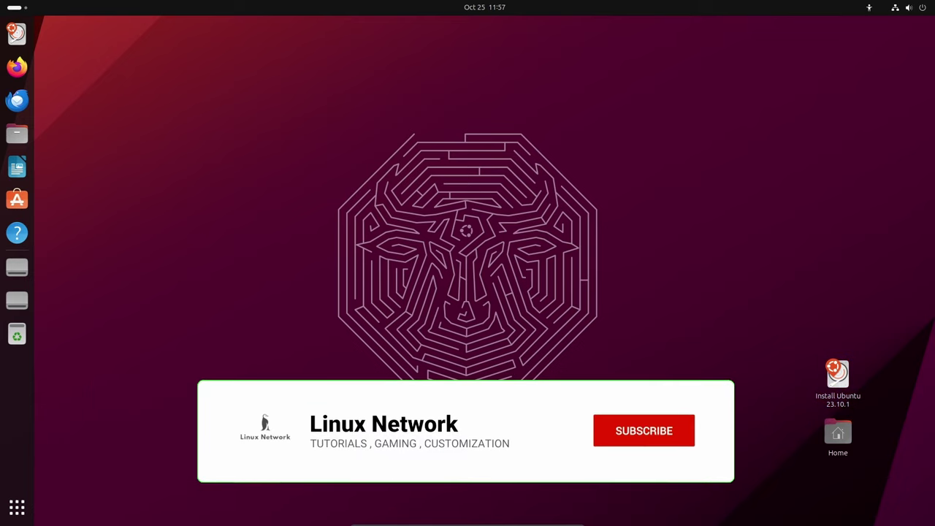
# Open the Files app, check its version in the About dialog, and close it.
pyautogui.click(17, 133)
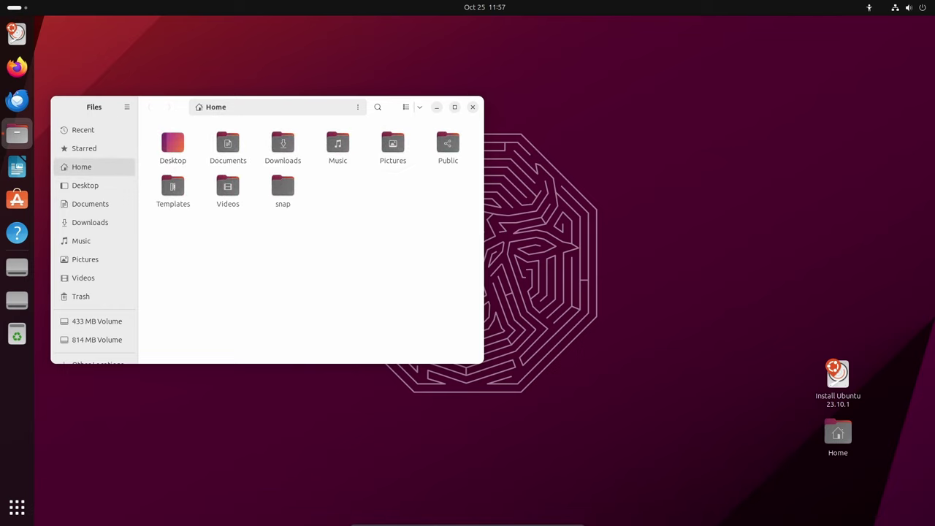
pyautogui.moveTo(169, 106); pyautogui.dragTo(314, 90)
pyautogui.click(283, 90)
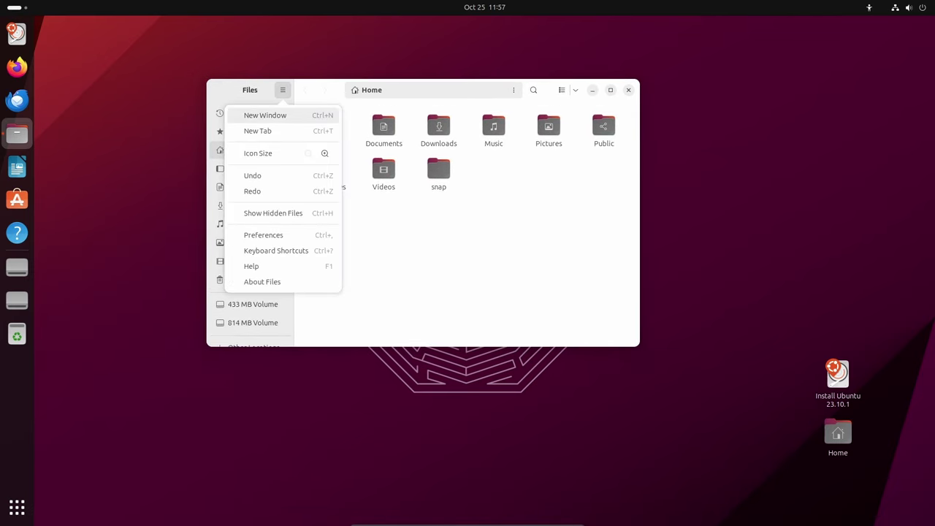
pyautogui.click(262, 281)
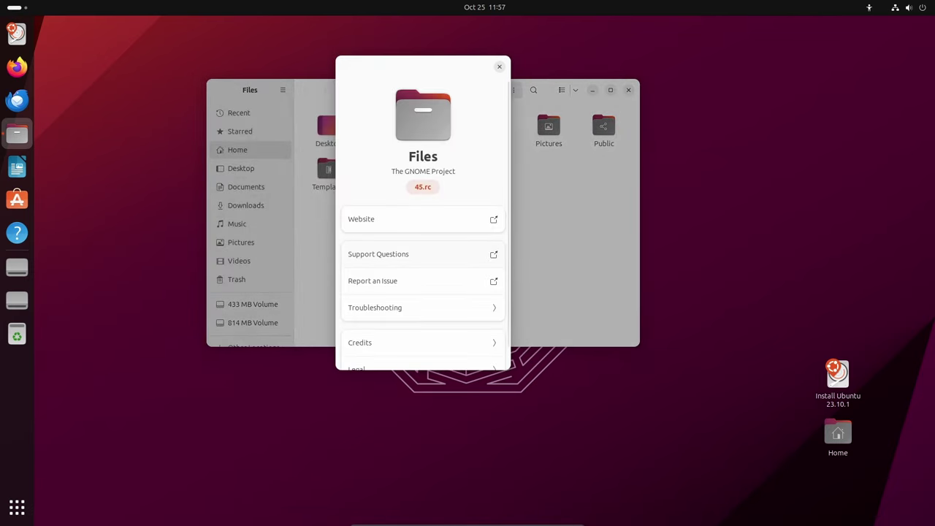
pyautogui.scroll(-1, 423, 217)
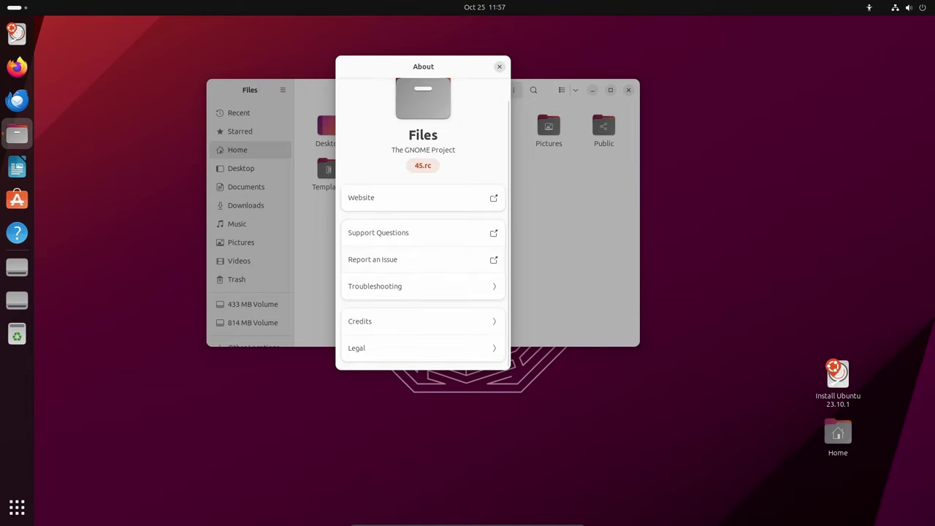
pyautogui.click(500, 67)
pyautogui.click(629, 89)
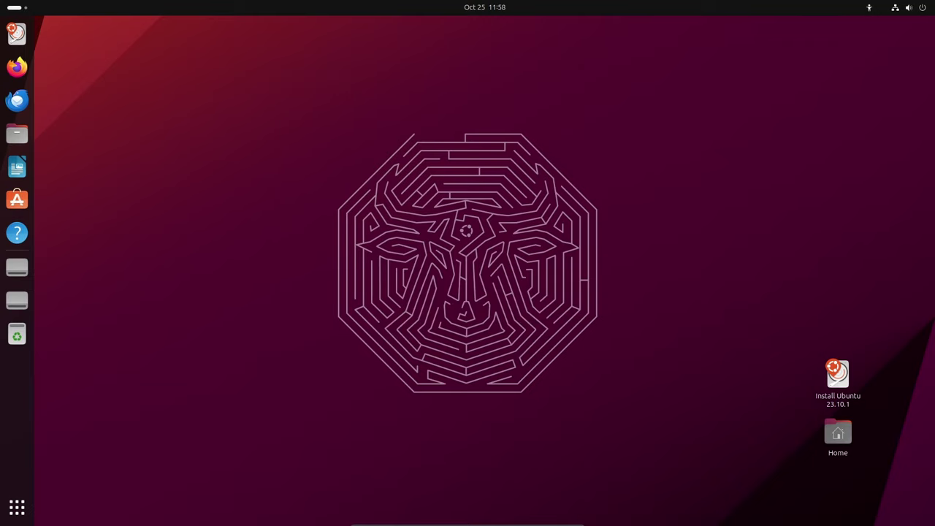
# Launch System Monitor to view the running processes, and close it.
pyautogui.click(17, 506)
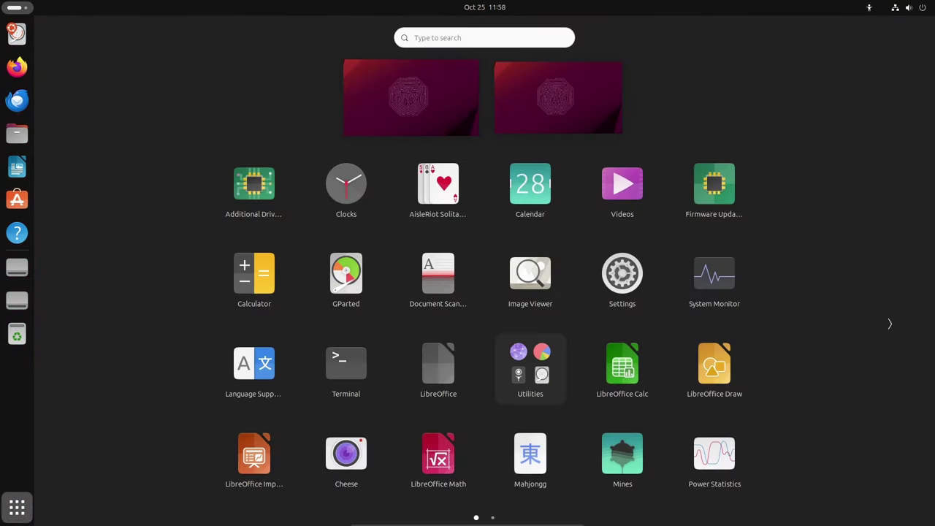
pyautogui.click(715, 278)
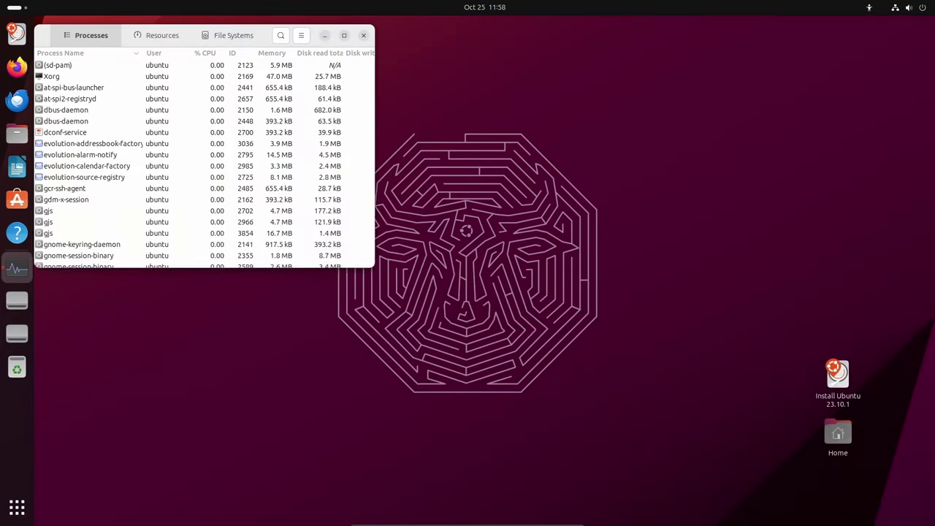
pyautogui.click(363, 35)
# Open a Terminal and check the kernel details with uname -a and uname -r.
pyautogui.click(16, 506)
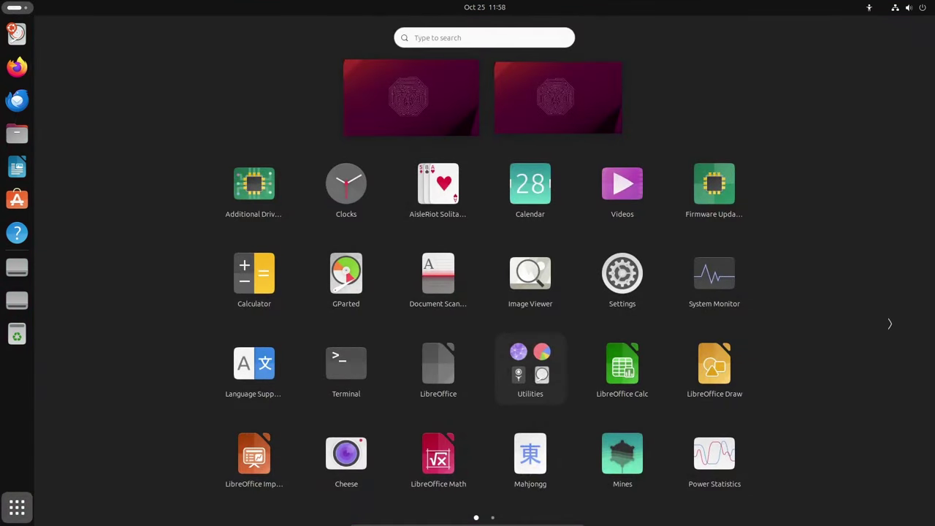
pyautogui.click(346, 366)
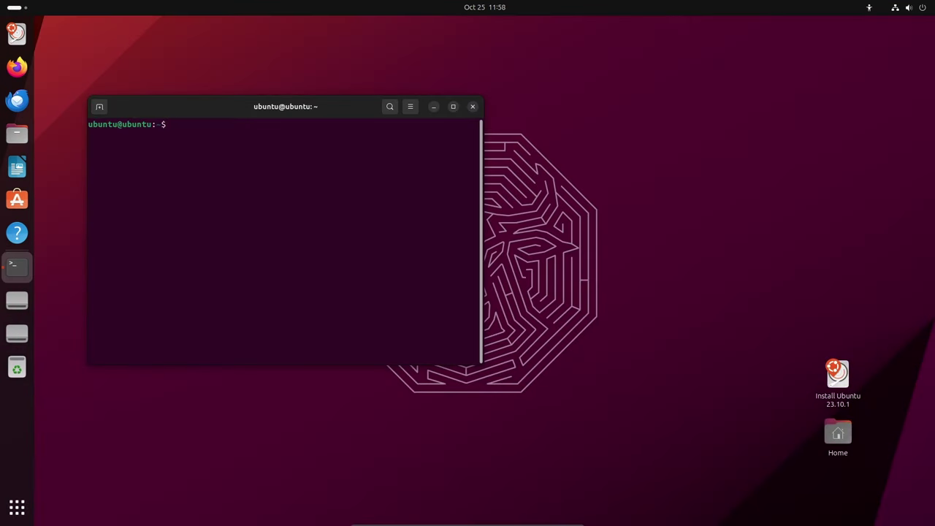
pyautogui.write('uname -a')
pyautogui.press('Return')
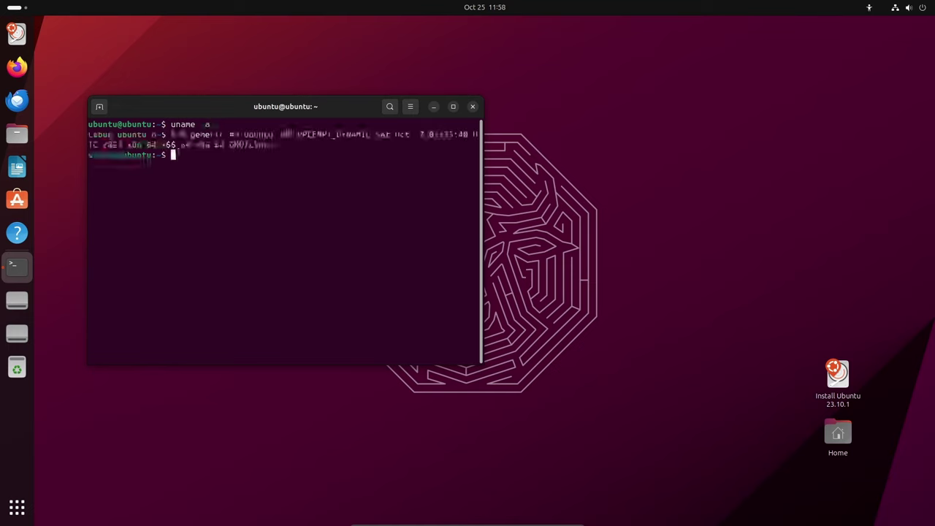
pyautogui.write('uname ')
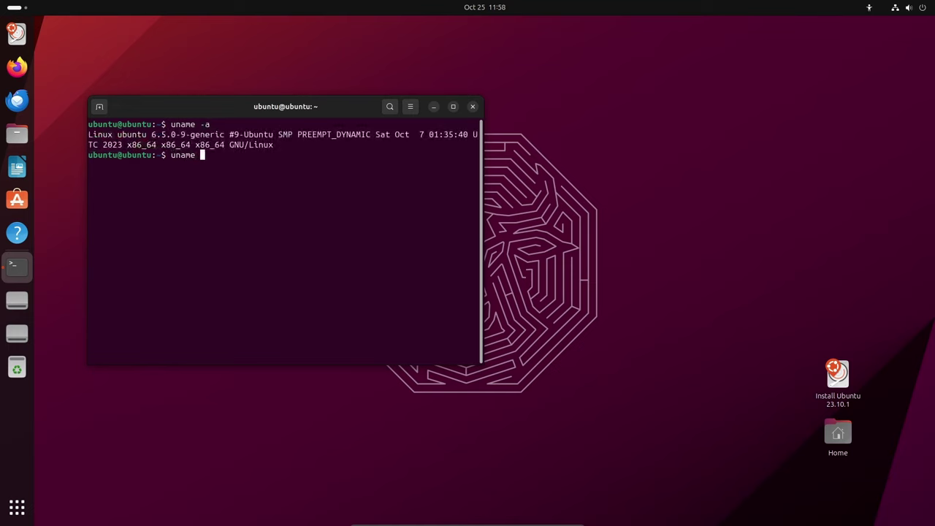
pyautogui.write('-r')
pyautogui.press('Return')
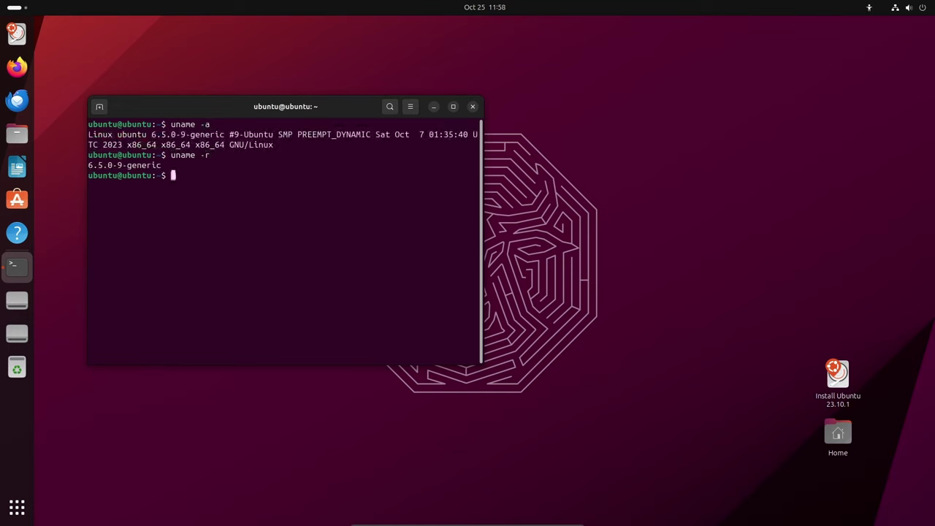
# Move the terminal window nearer the desktop's centre, view GNOME Terminal's version information, and close the terminal.
pyautogui.moveTo(286, 106); pyautogui.dragTo(413, 84)
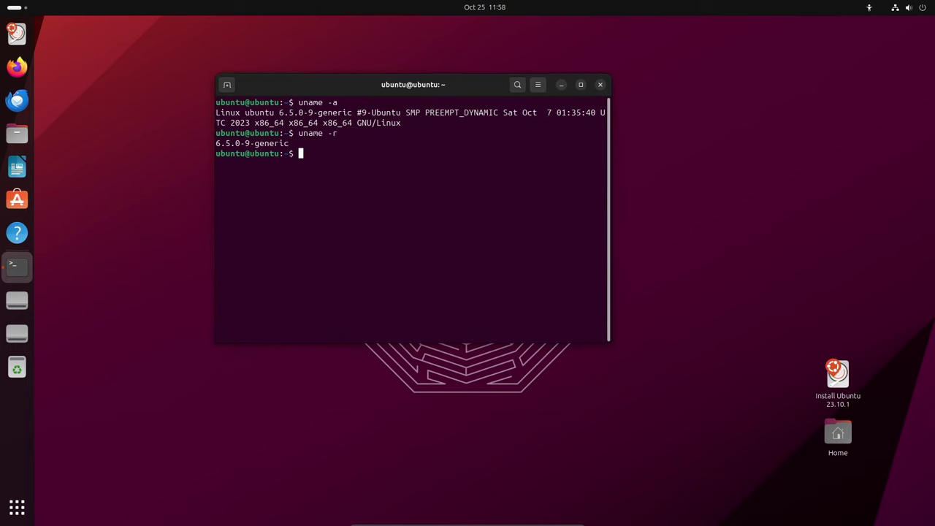
pyautogui.click(538, 84)
pyautogui.click(538, 218)
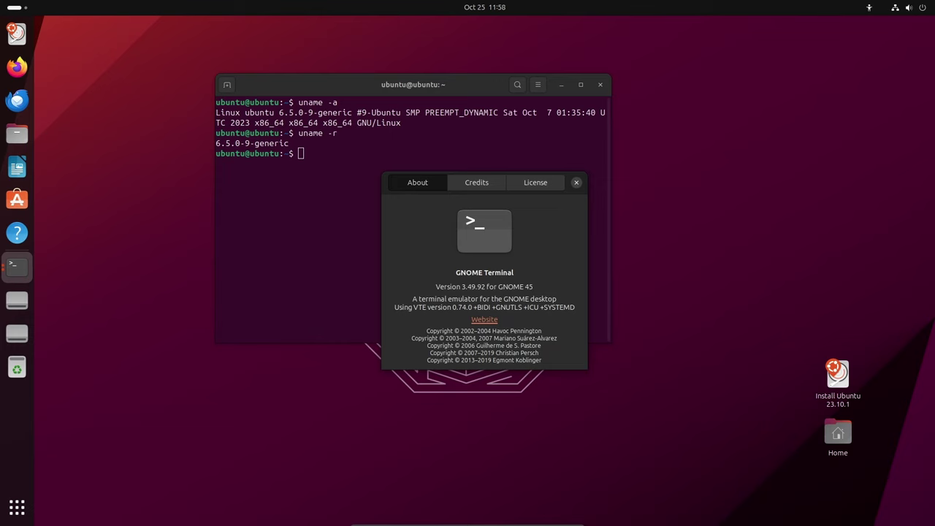
pyautogui.press('Escape')
pyautogui.click(600, 85)
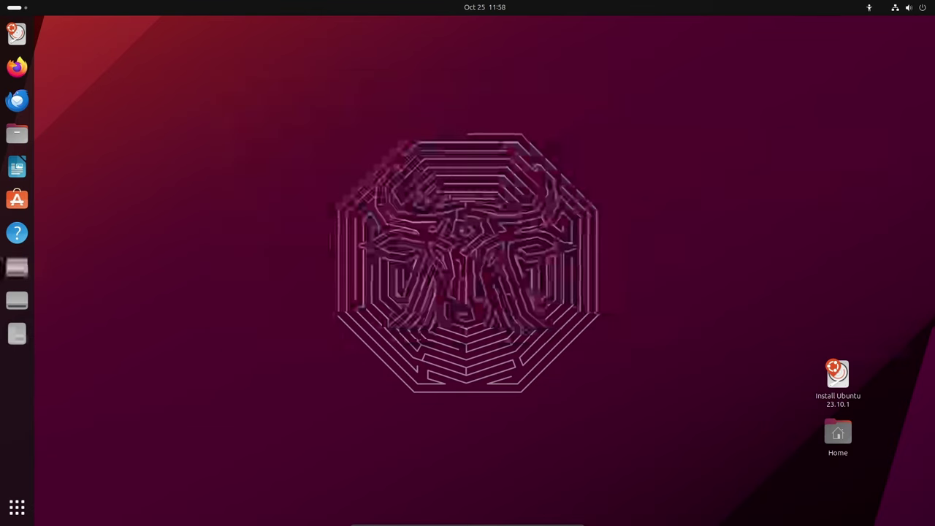
# Reopen Files, move its window toward the desktop's centre, and view the app's About information again.
pyautogui.click(17, 133)
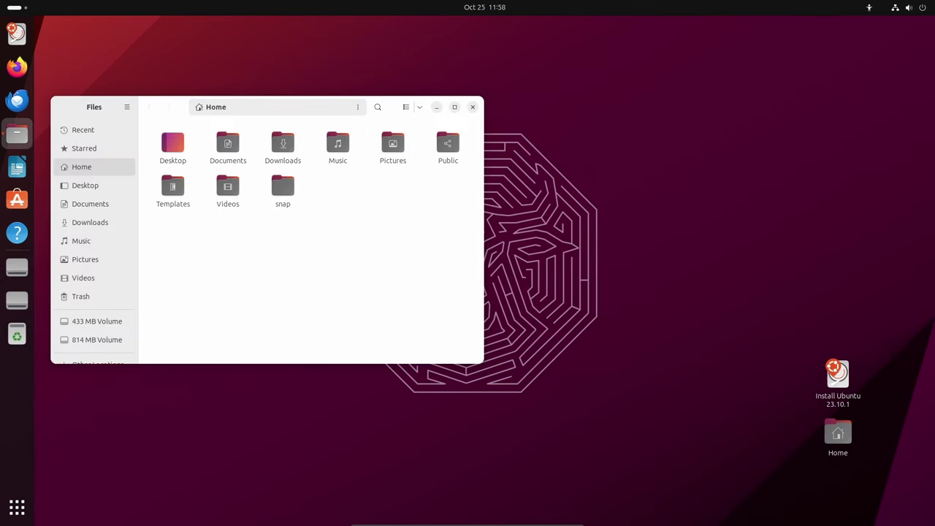
pyautogui.moveTo(94, 106); pyautogui.dragTo(287, 79)
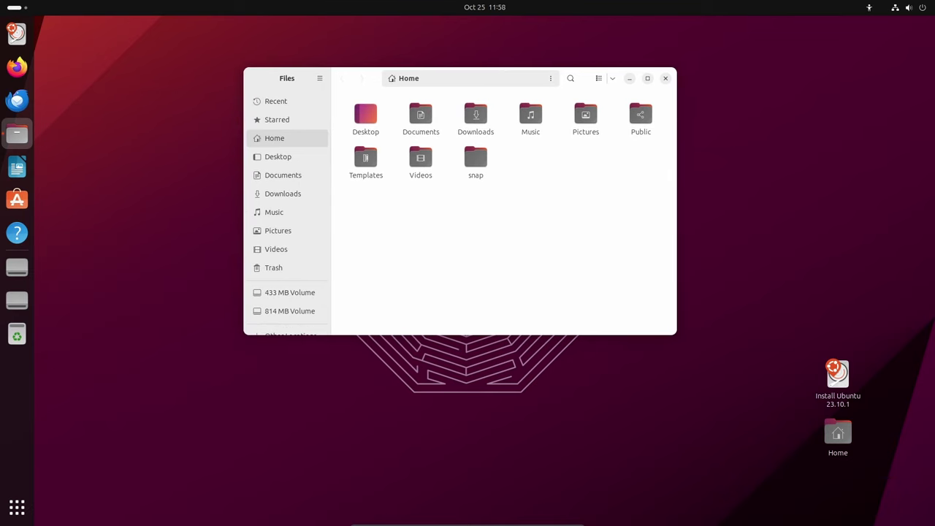
pyautogui.click(319, 78)
pyautogui.press('Down')
pyautogui.press('Return')
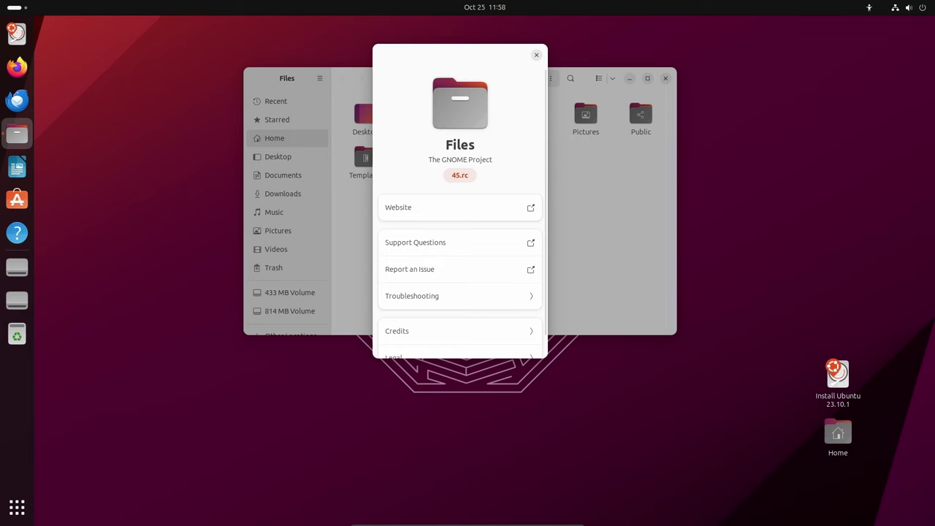
pyautogui.press('Escape')
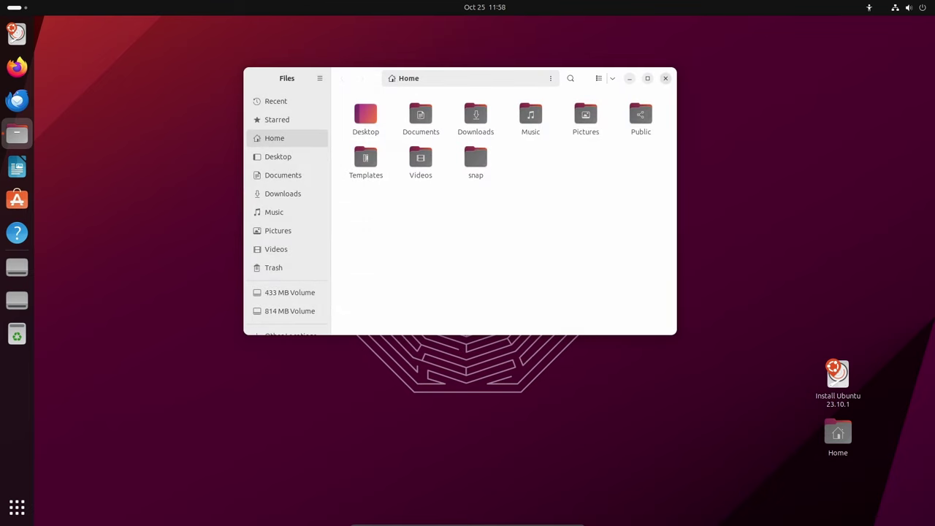
# Open the system Settings from the quick settings, view the About page, and close Settings.
pyautogui.press('super+s')
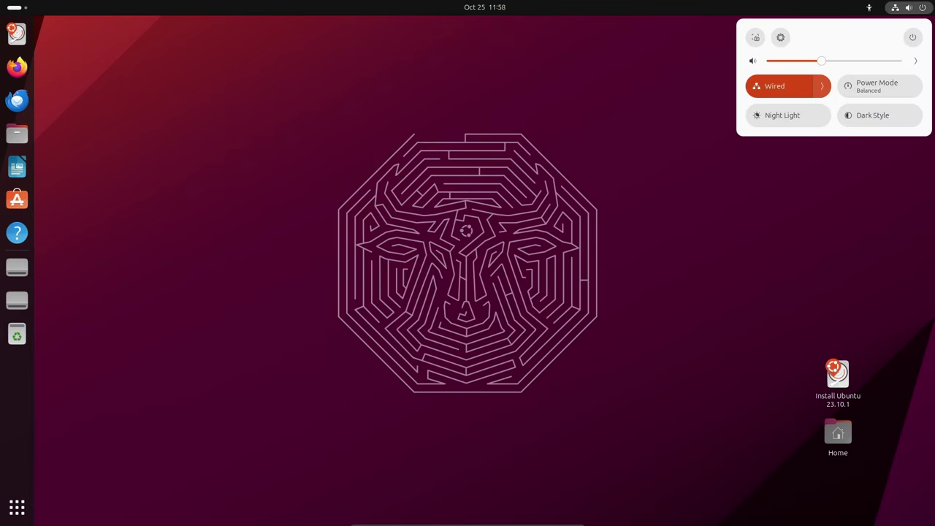
pyautogui.press('Left')
pyautogui.press('Right')
pyautogui.click(781, 37)
pyautogui.scroll(-3, 305, 209)
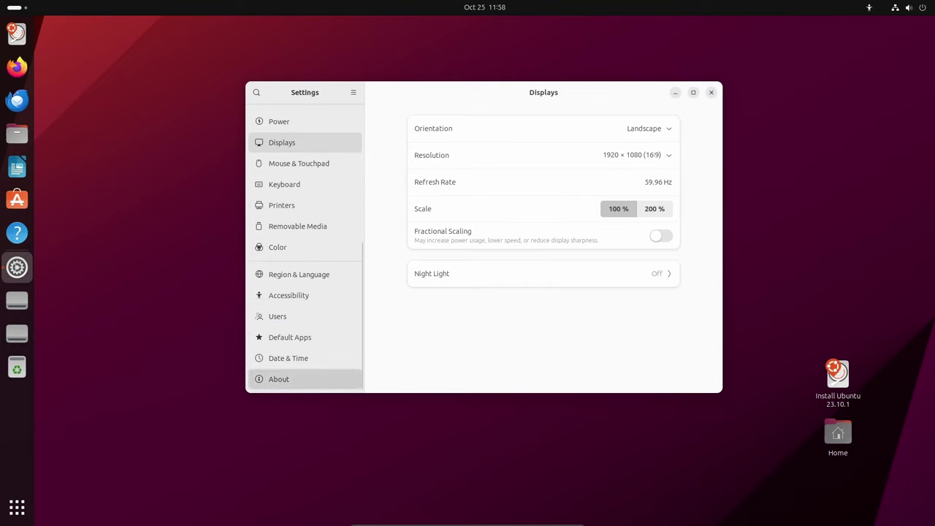
pyautogui.click(305, 380)
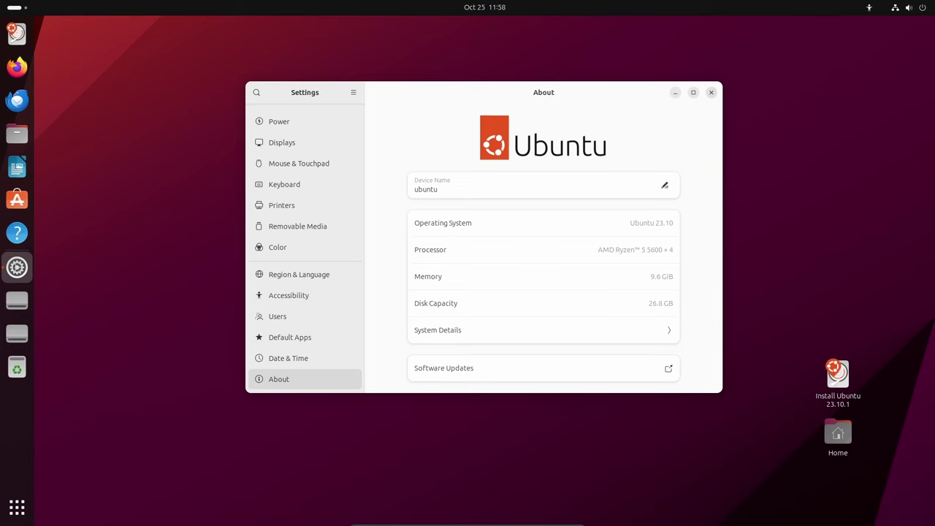
pyautogui.click(711, 92)
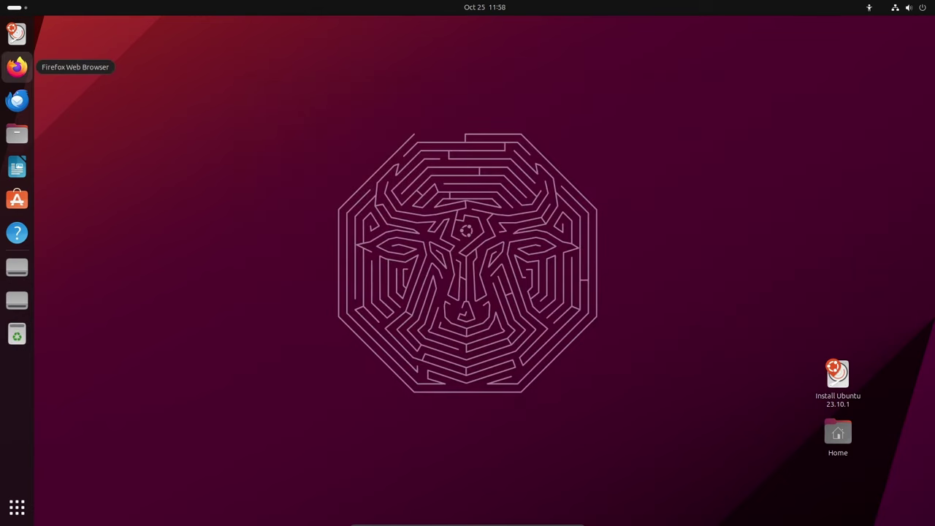
# Open App Center, look through the apps on the Explore page, and close it.
pyautogui.click(16, 199)
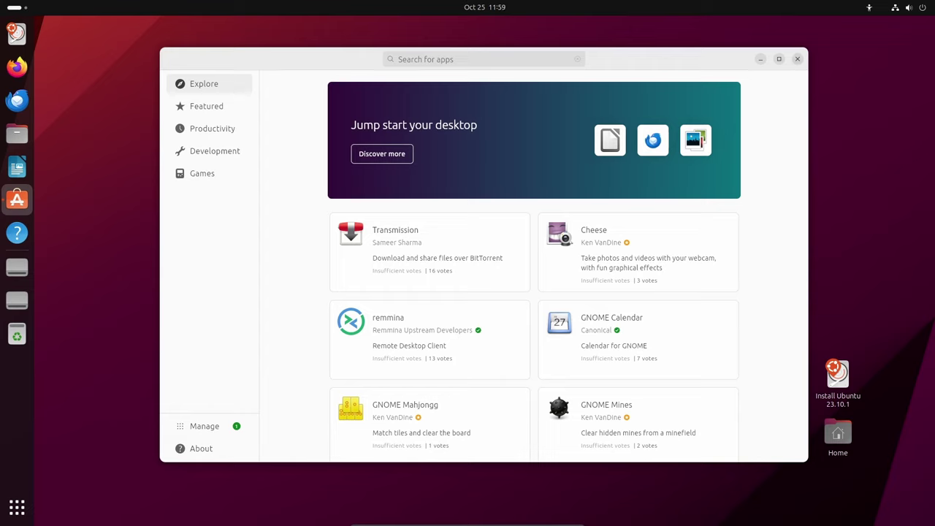
pyautogui.scroll(-1, 534, 259)
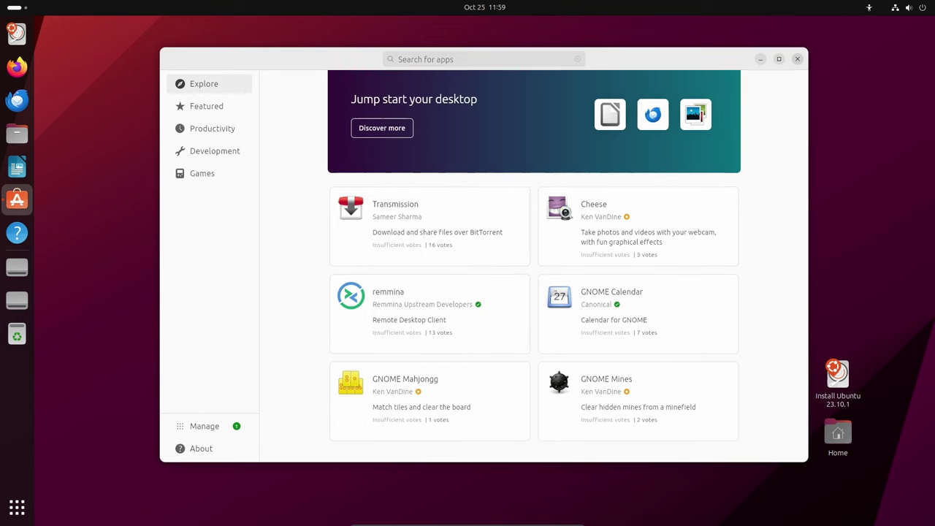
pyautogui.hotkey('alt', 'F4')
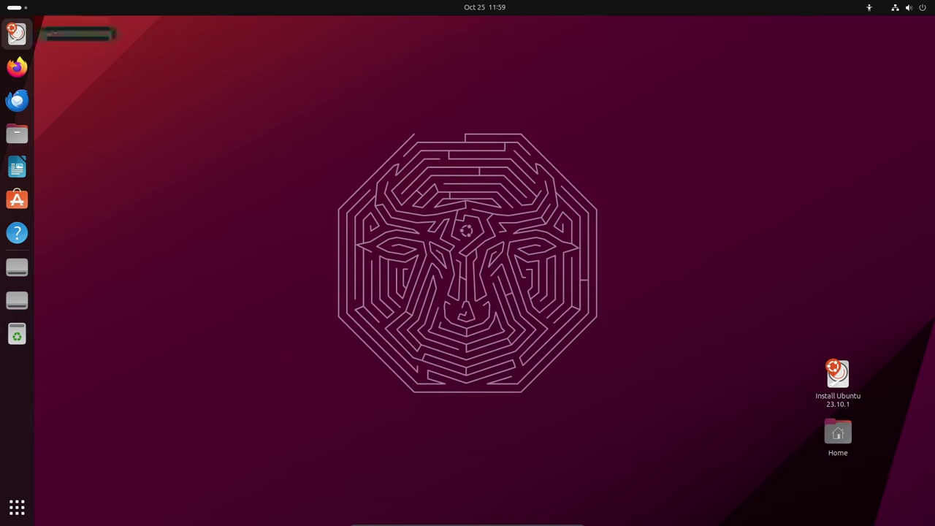
# Preview the Ubuntu installer's first pages, keeping English, the English (US) keyboard layout and the wired connection, and leave the installer.
pyautogui.click(17, 33)
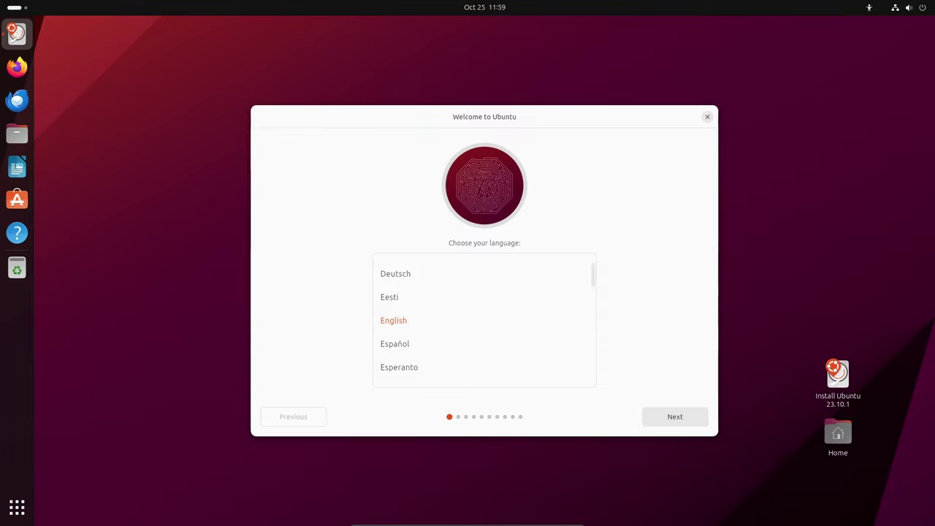
pyautogui.click(676, 417)
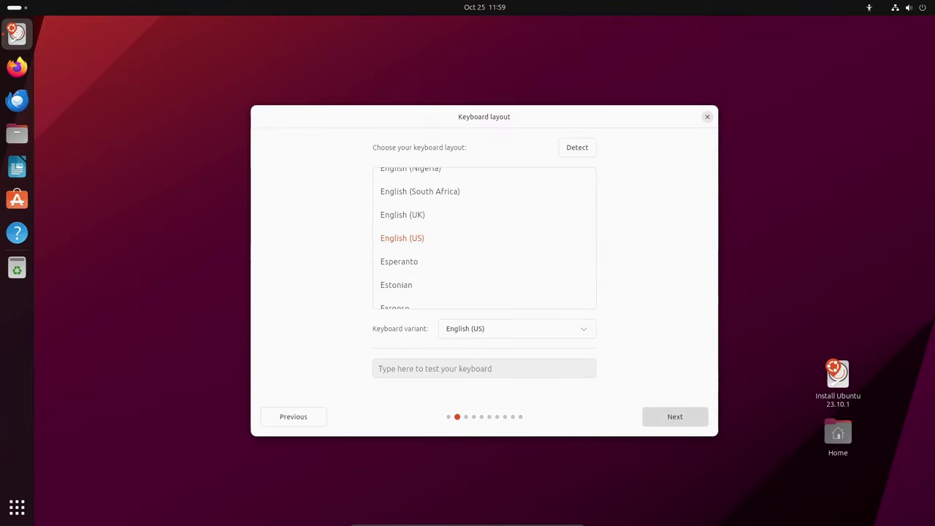
pyautogui.press('Return')
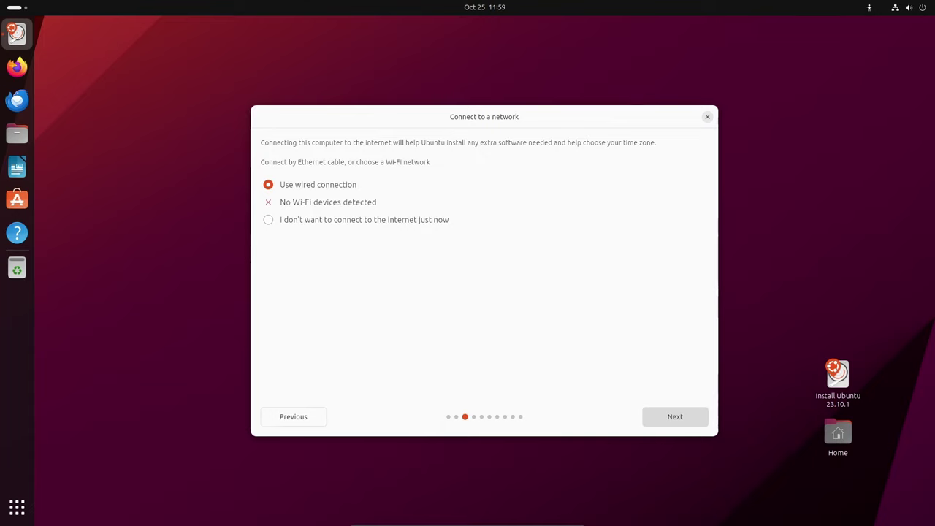
pyautogui.press('Return')
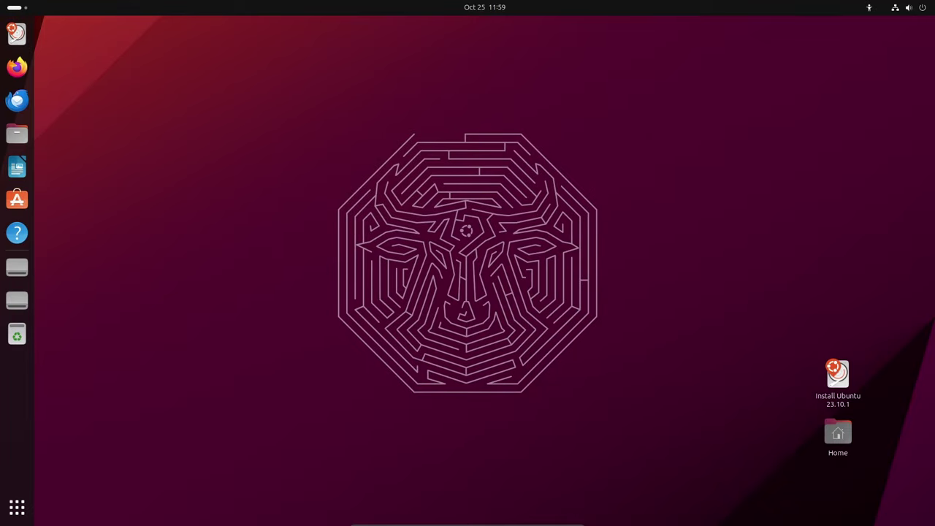
# Look through the installed applications, open Settings to view the system's About page, and close it.
pyautogui.press('super+a')
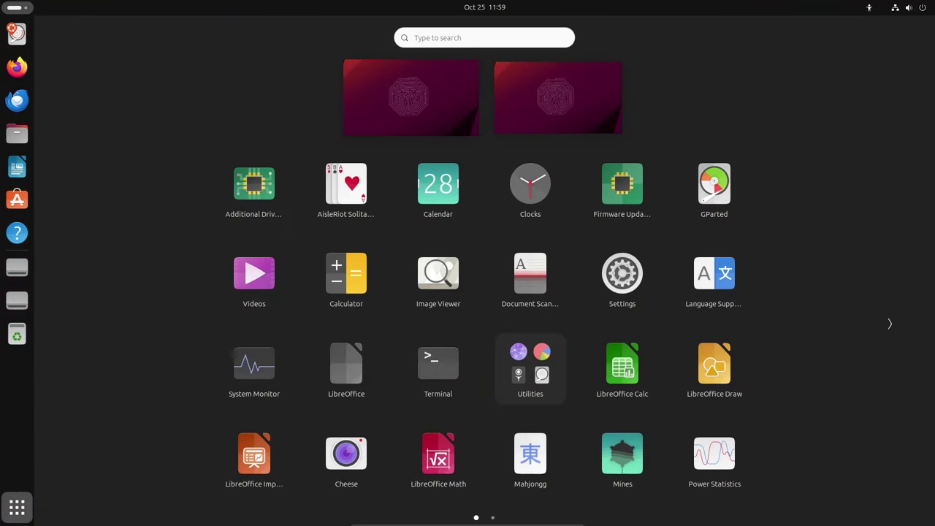
pyautogui.scroll(-1, 530, 369)
pyautogui.scroll(1, 531, 369)
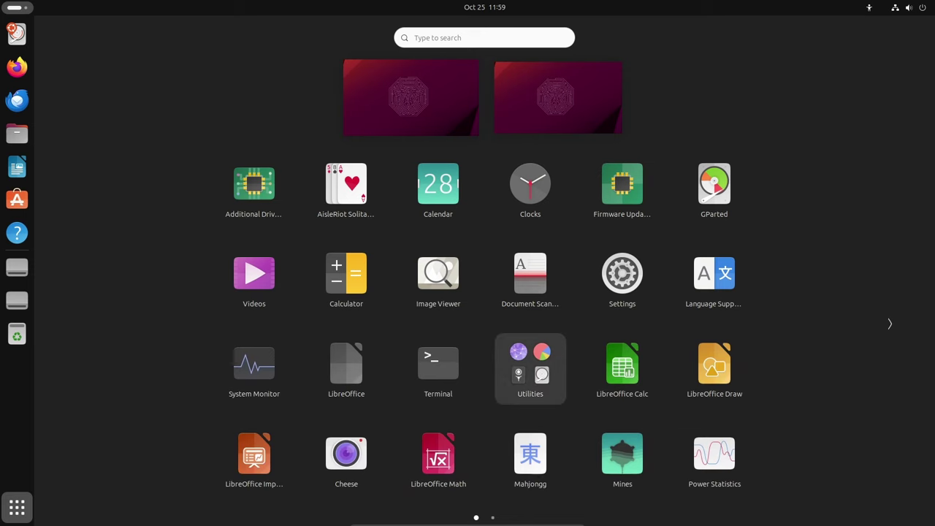
pyautogui.click(622, 277)
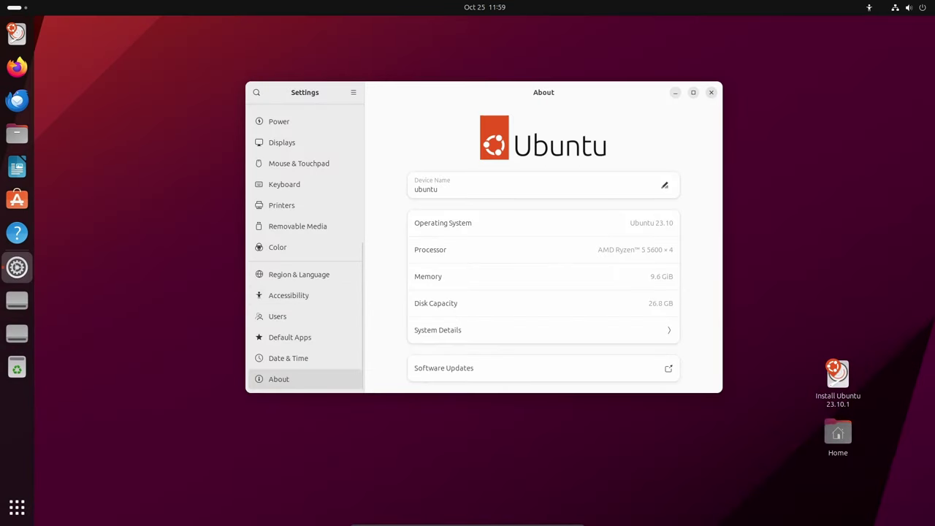
pyautogui.hotkey('alt', 'F4')
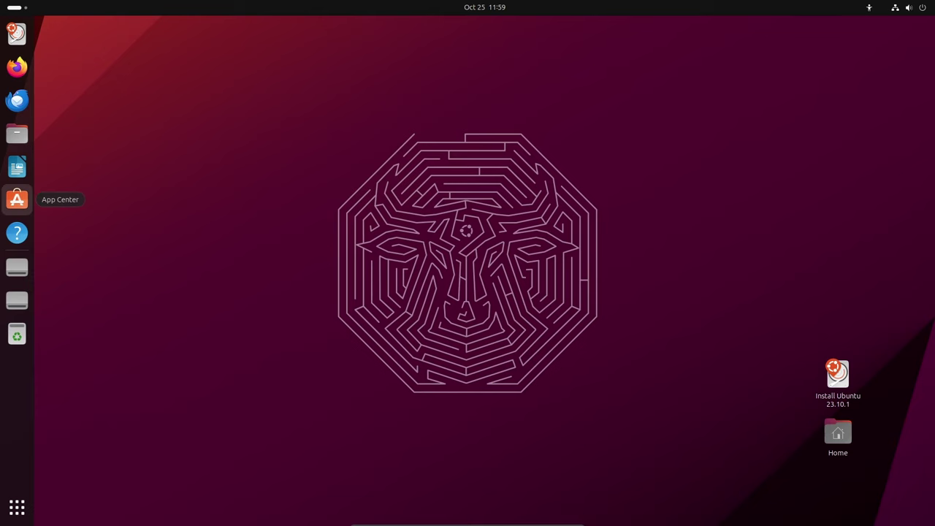
# Open App Center, look through the Explore page's featured snaps, games, categories, developer and productivity collections, and close it.
pyautogui.click(17, 199)
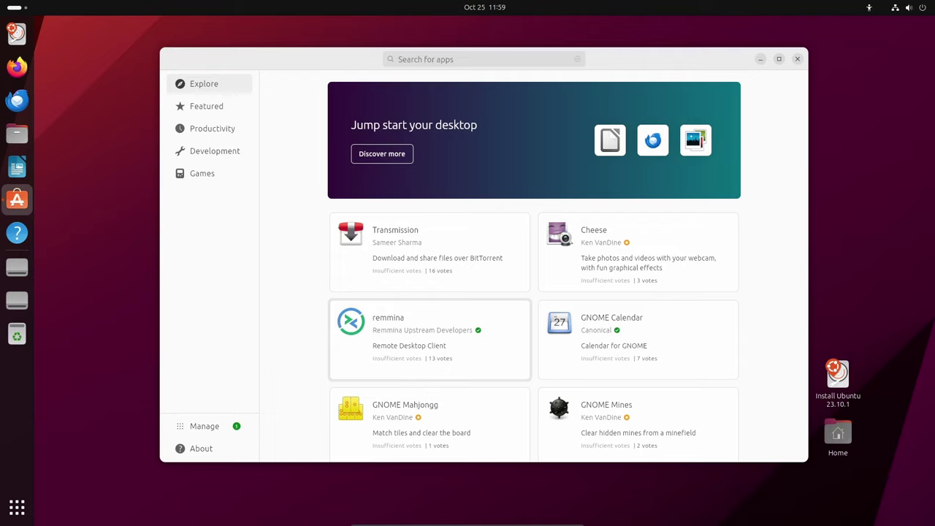
pyautogui.scroll(-8, 430, 350)
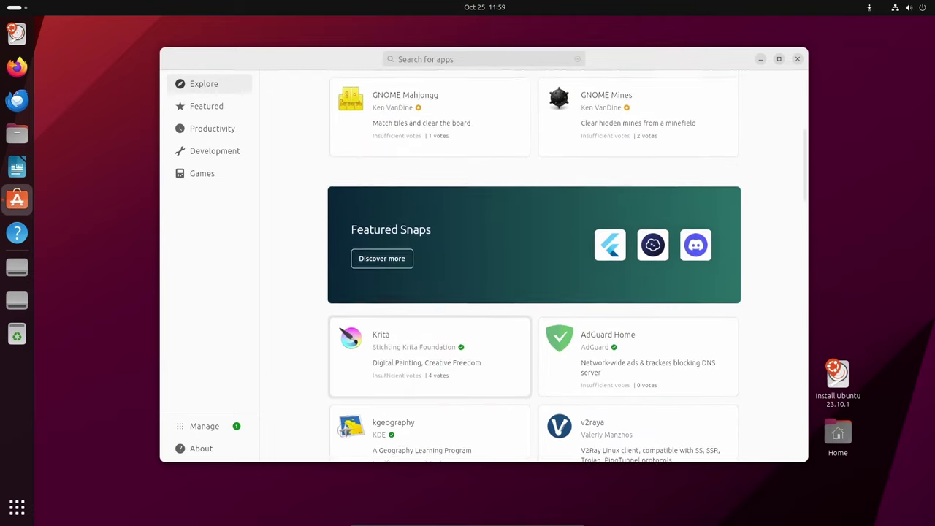
pyautogui.scroll(-10, 430, 350)
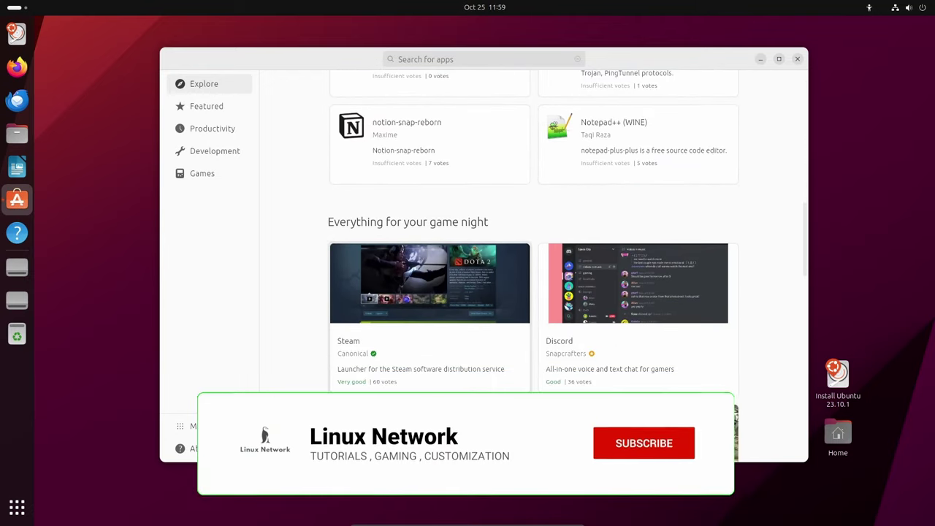
pyautogui.scroll(-2, 533, 263)
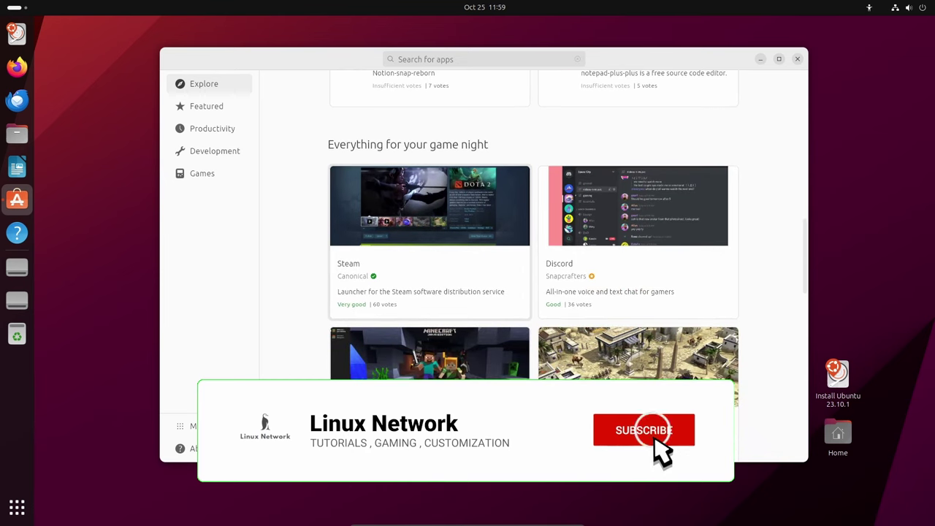
pyautogui.scroll(-2, 534, 263)
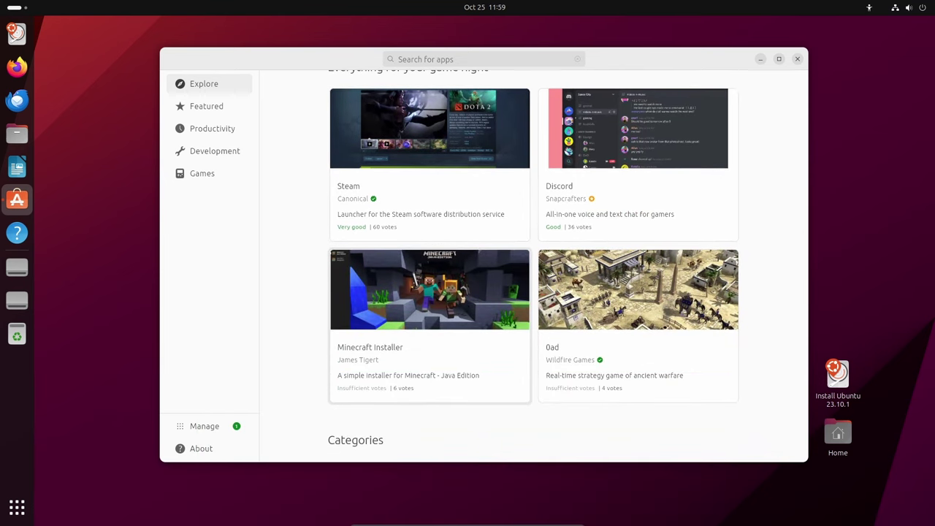
pyautogui.scroll(-4, 533, 263)
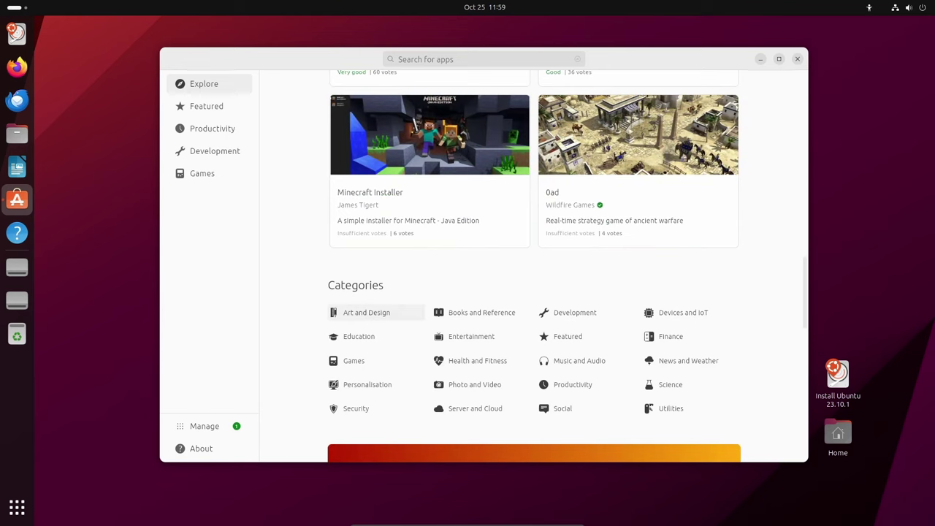
pyautogui.scroll(-6, 533, 264)
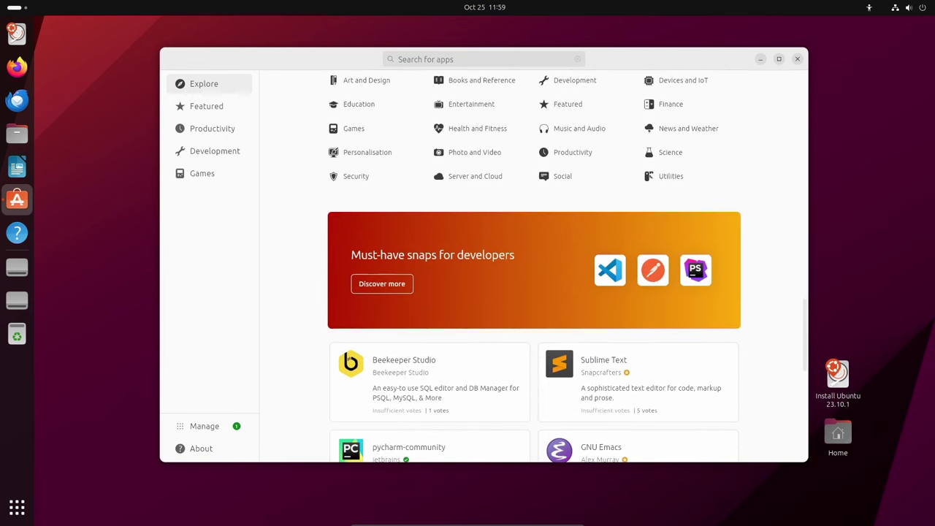
pyautogui.scroll(-7, 431, 317)
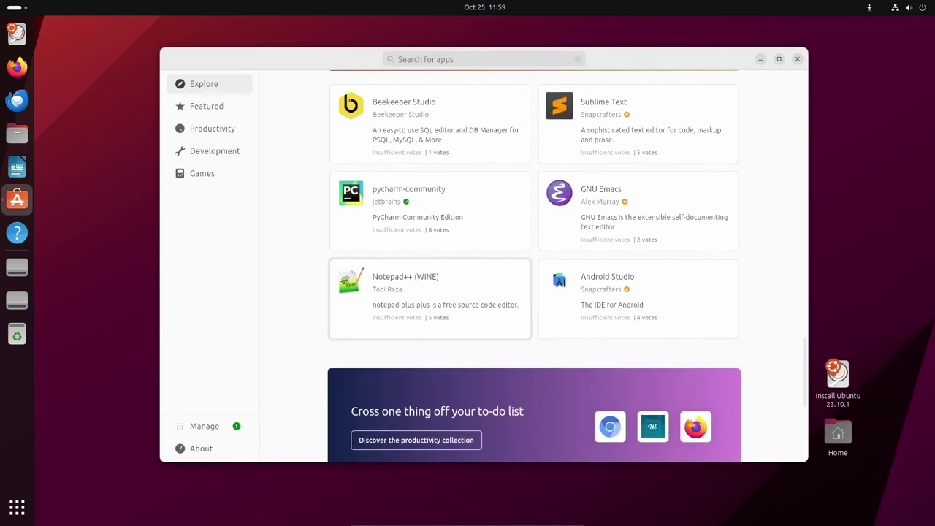
pyautogui.scroll(-6, 431, 318)
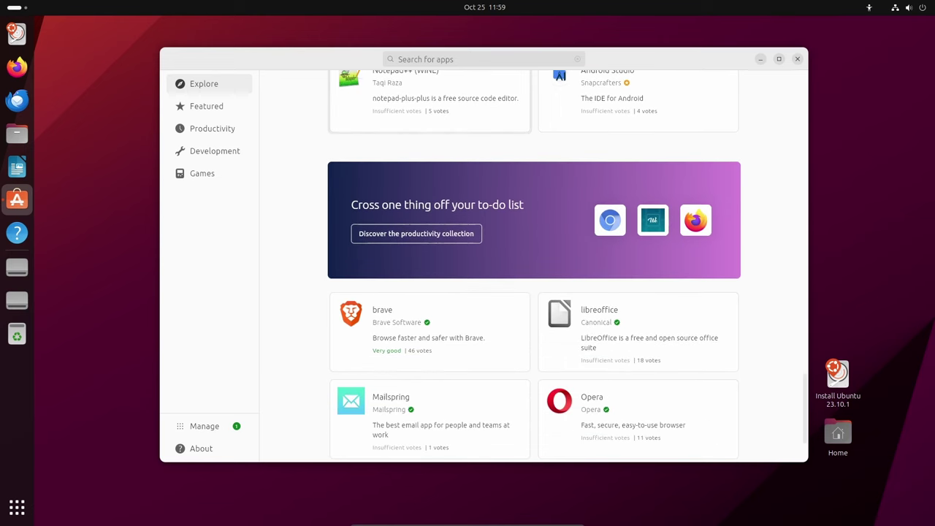
pyautogui.hotkey('alt', 'F4')
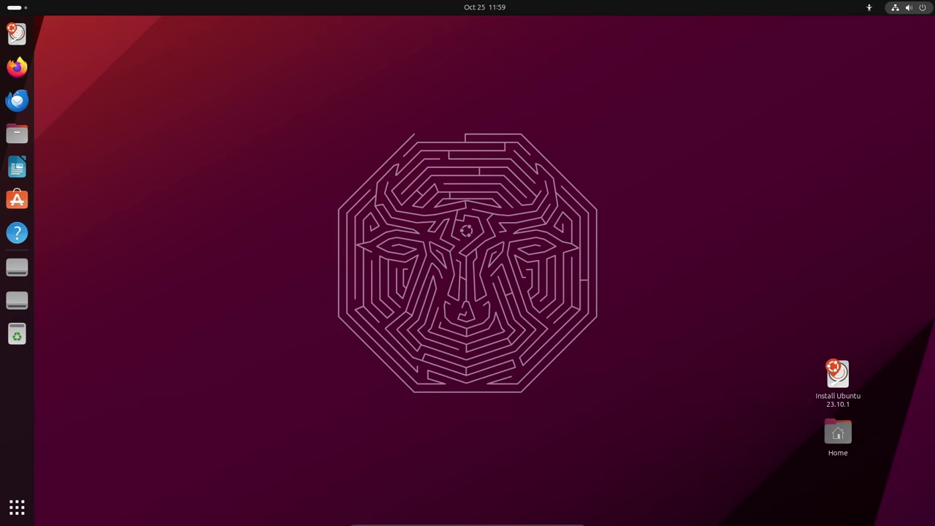
# Open the wired network settings from the quick settings and view the Appearance, Ubuntu Desktop, Notifications, Search and Multitasking pages.
pyautogui.click(909, 8)
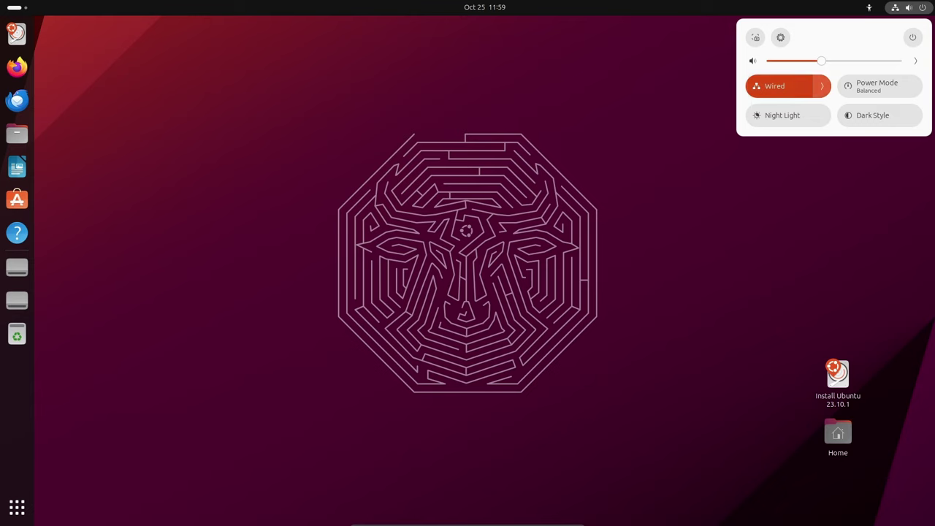
pyautogui.click(822, 86)
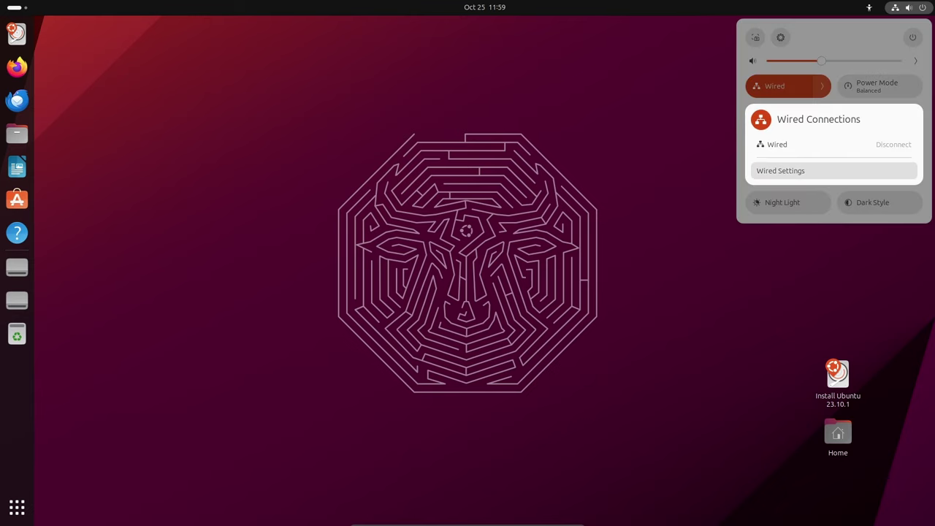
pyautogui.click(781, 170)
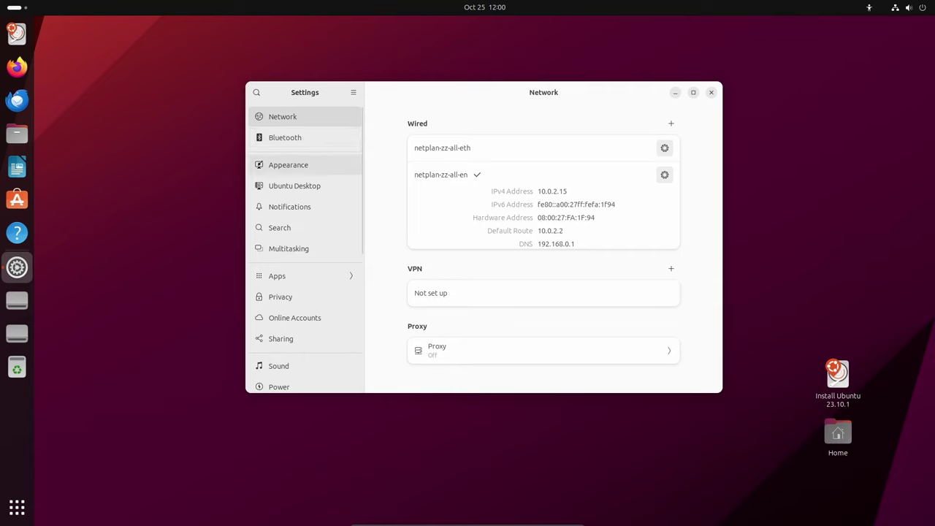
pyautogui.click(288, 165)
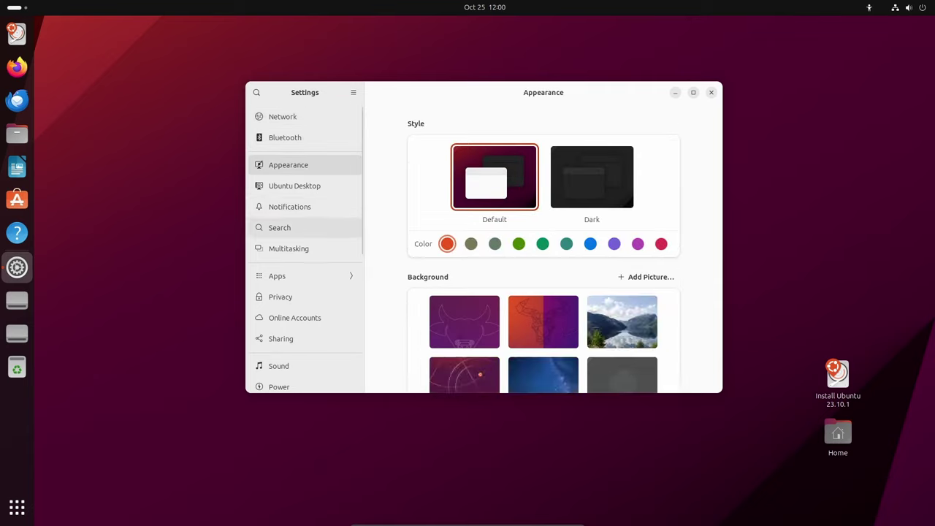
pyautogui.click(294, 185)
pyautogui.click(289, 207)
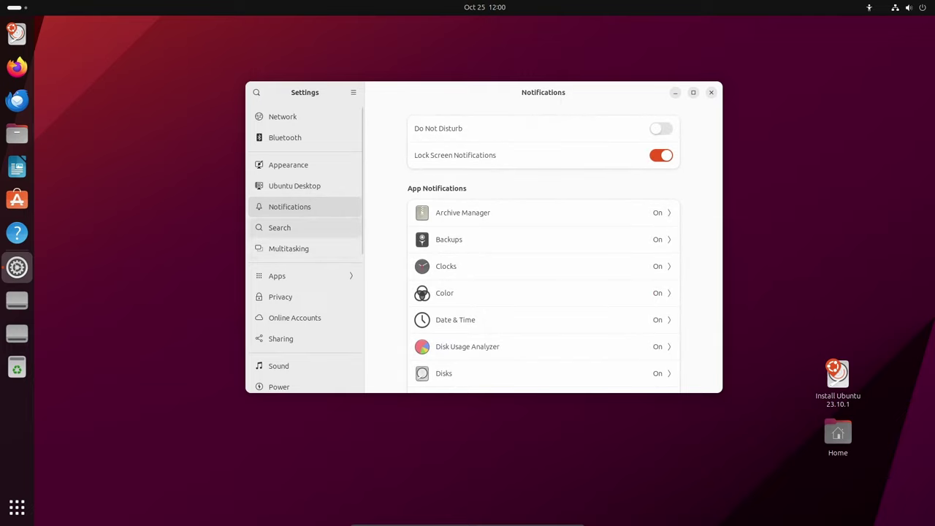
pyautogui.click(280, 228)
pyautogui.click(289, 248)
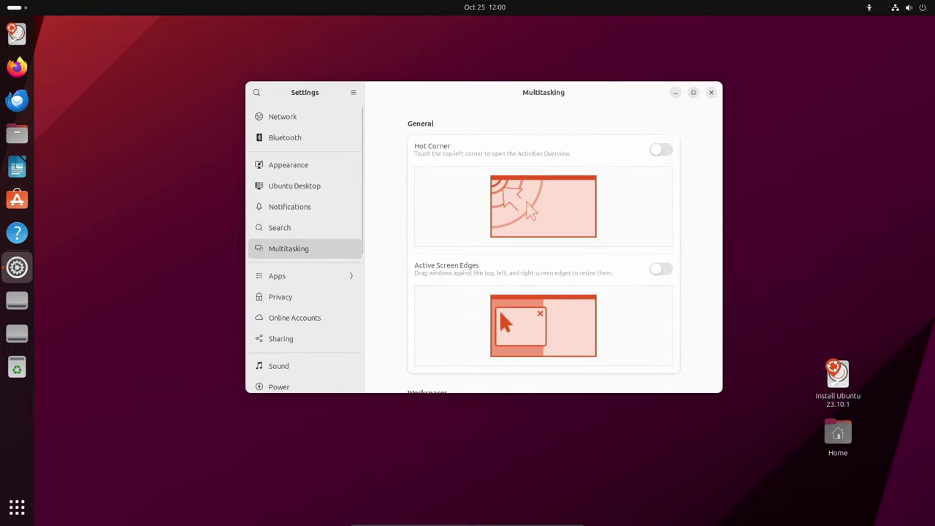
# Look through the full list of applications under Apps in Settings, return to the main settings list, and close Settings.
pyautogui.click(277, 275)
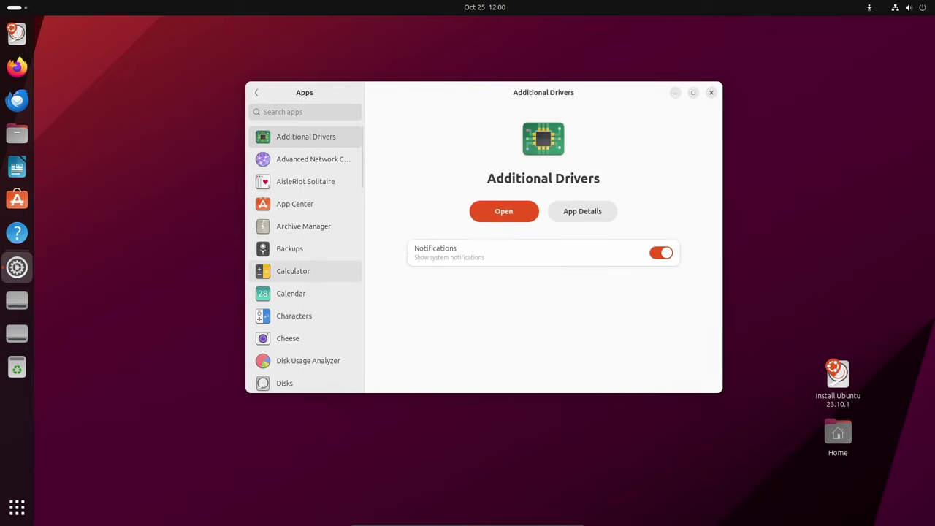
pyautogui.scroll(-2, 307, 182)
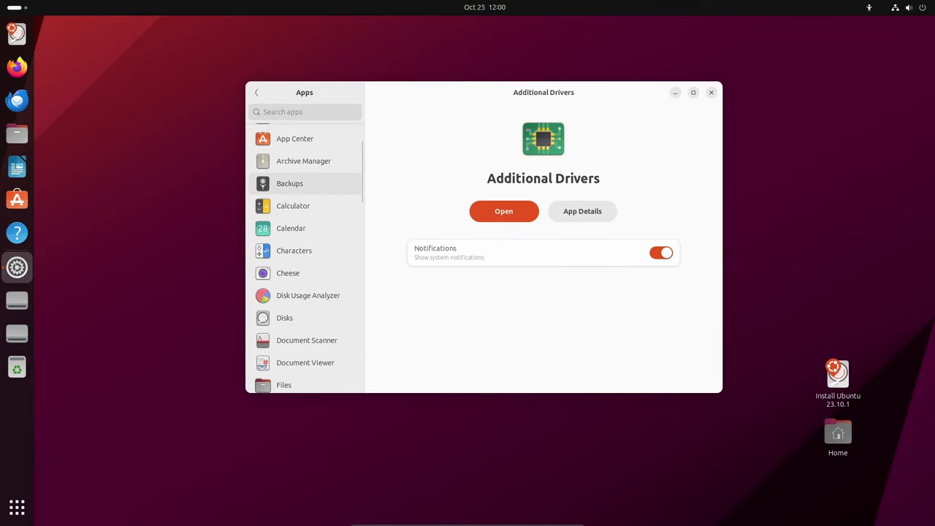
pyautogui.scroll(-12, 307, 190)
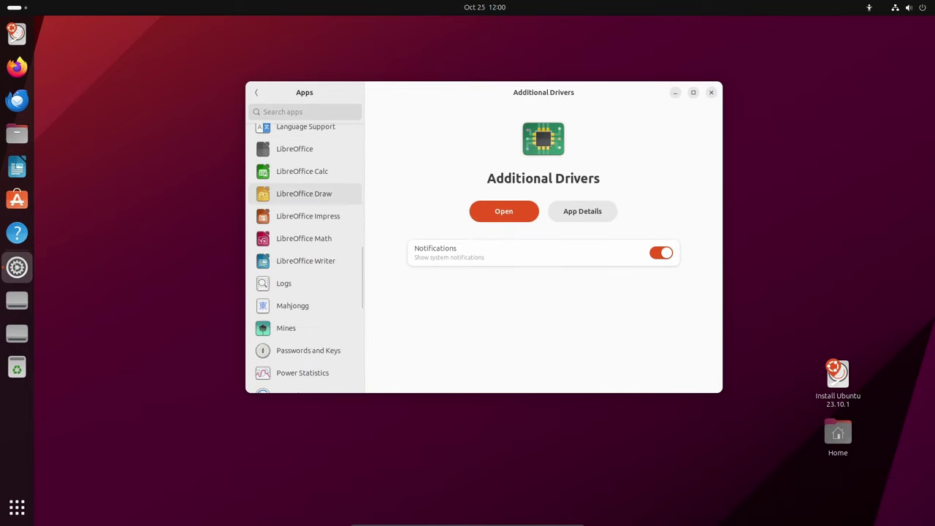
pyautogui.scroll(-12, 307, 194)
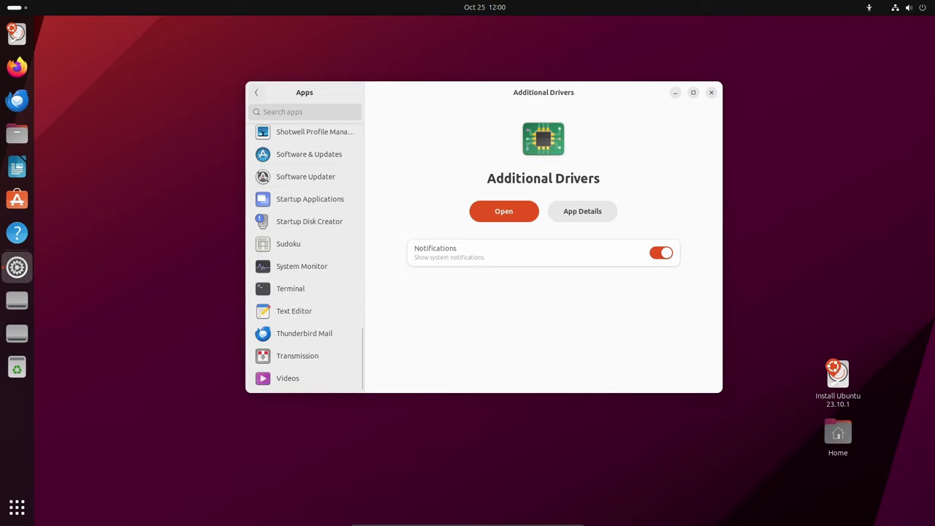
pyautogui.click(256, 92)
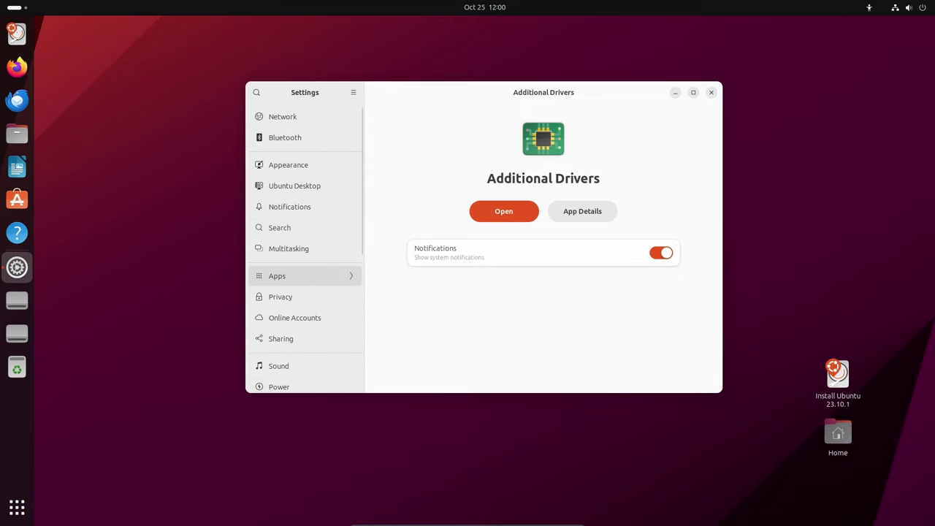
pyautogui.click(711, 92)
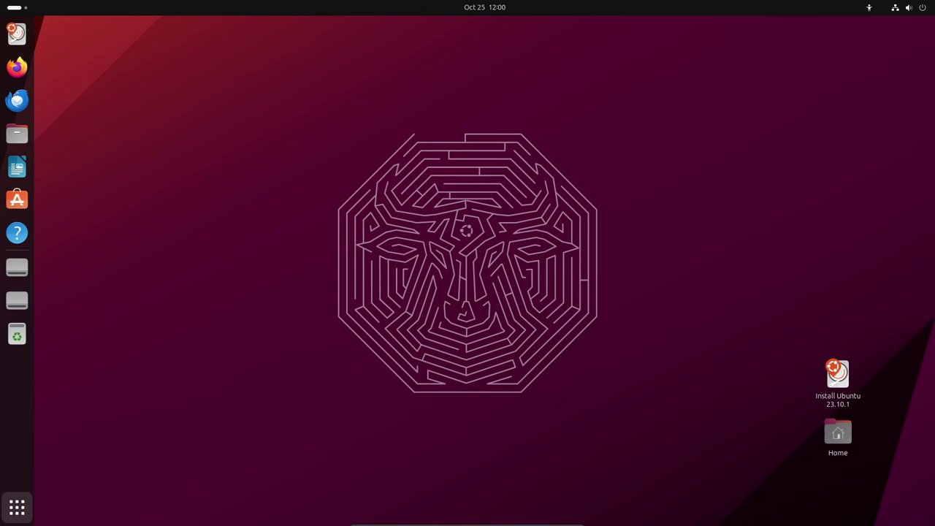
# Search the installed applications for "up", launch Software Updater, and move its window higher on the desktop.
pyautogui.click(16, 507)
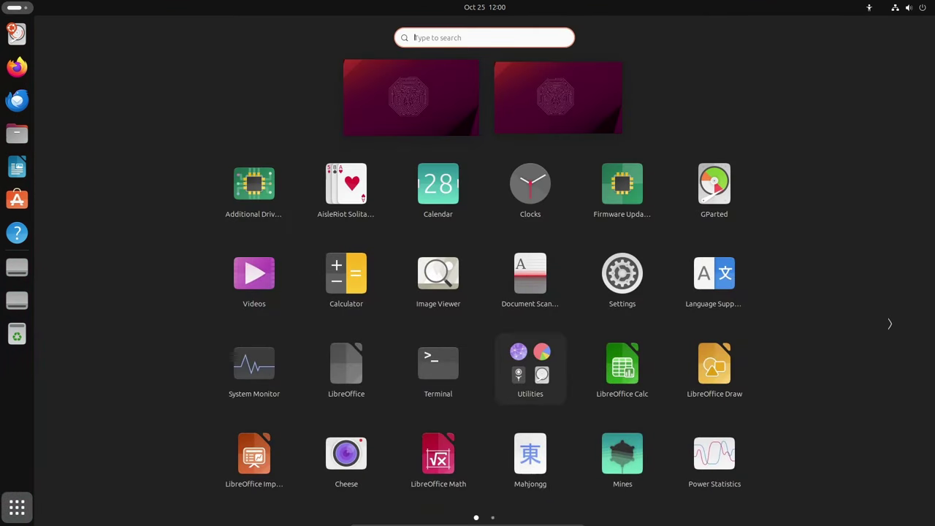
pyautogui.write('upl')
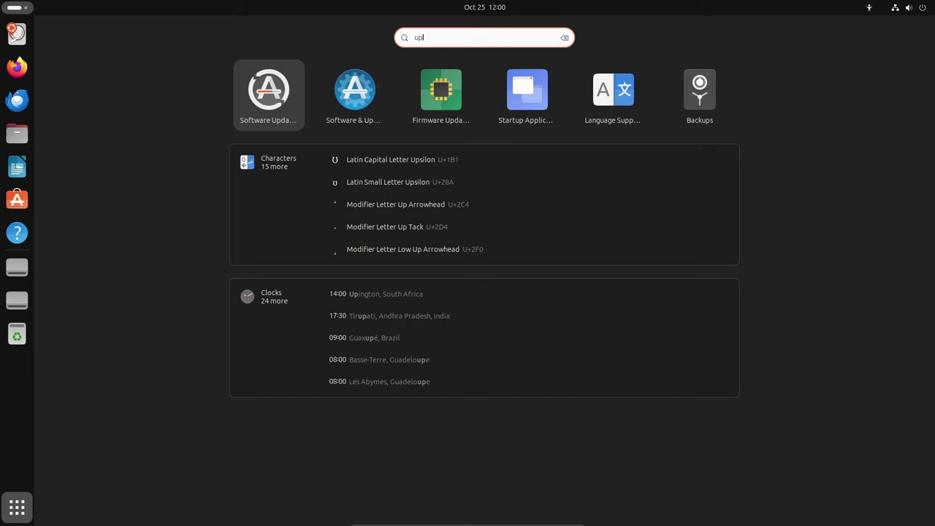
pyautogui.press('Return')
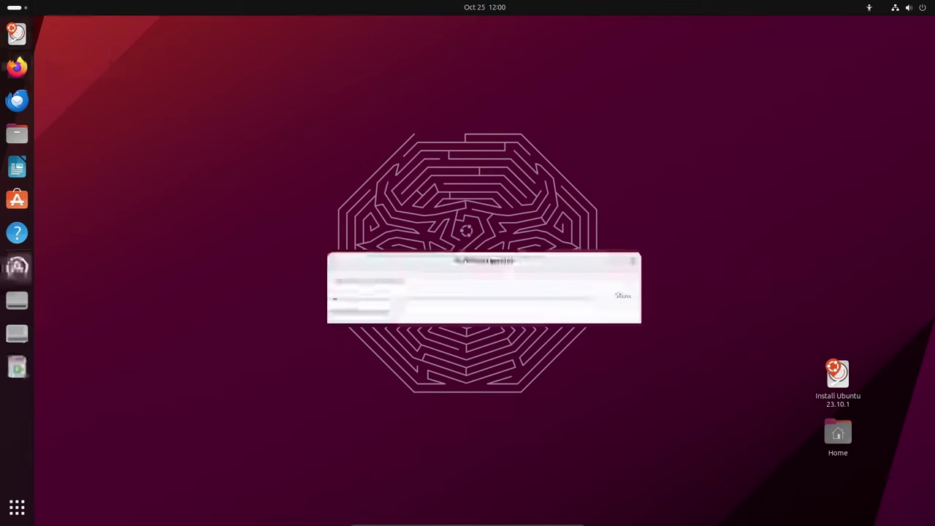
pyautogui.moveTo(484, 261); pyautogui.dragTo(464, 175)
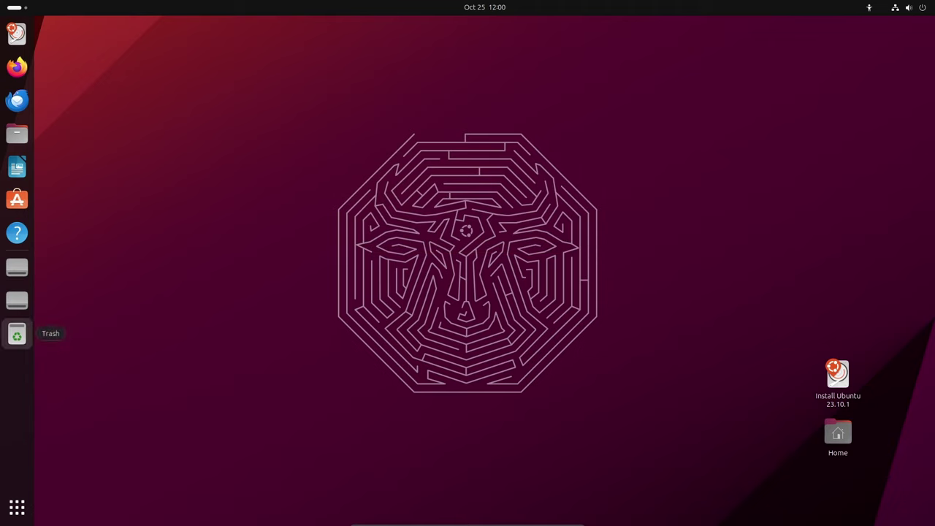
# Open System Monitor from the installed applications and view the running processes and the CPU, memory and network graphs under Resources.
pyautogui.click(17, 506)
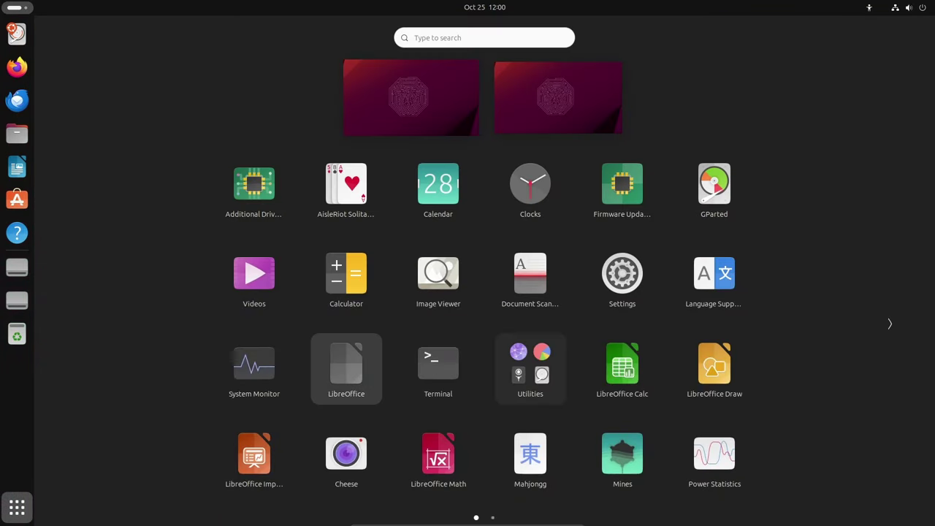
pyautogui.click(254, 363)
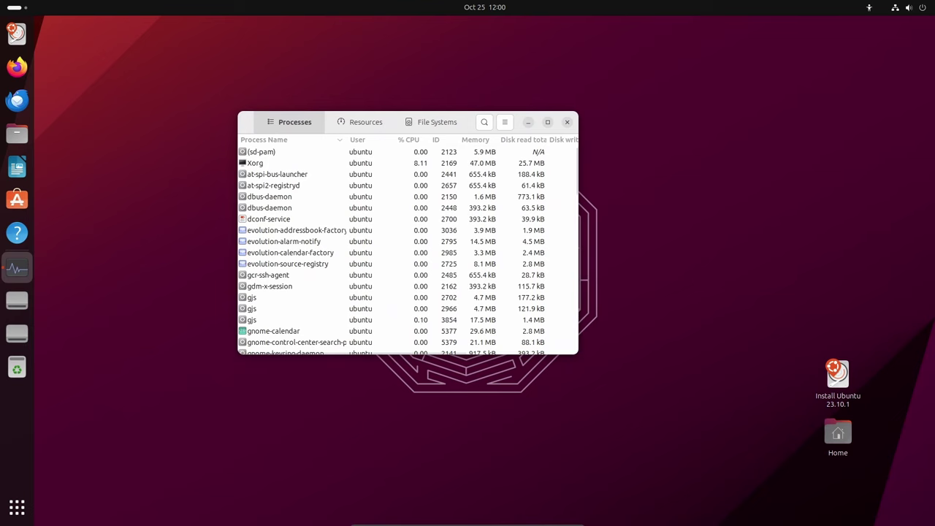
pyautogui.click(473, 122)
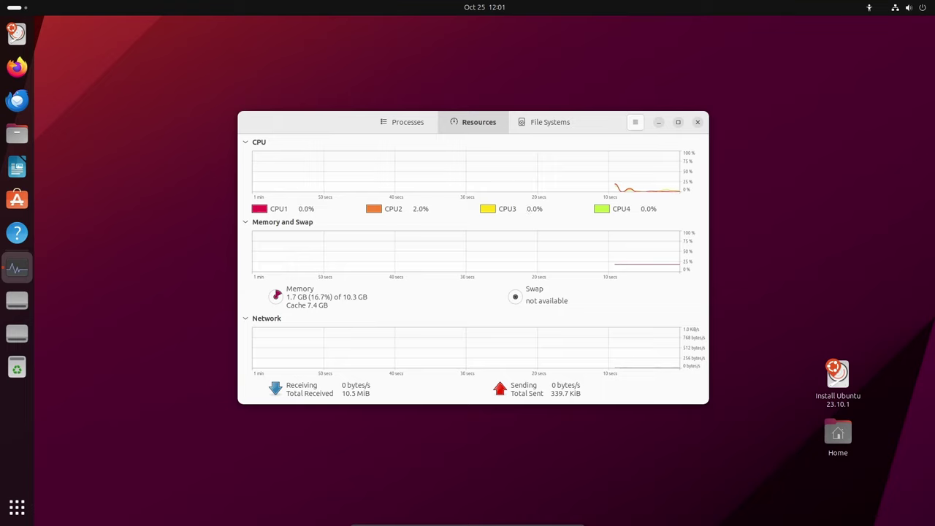
# View System Monitor's About dialog to check its version, dismiss the dialog, and quit System Monitor.
pyautogui.press('F10')
pyautogui.press('Down')
pyautogui.press('Down')
pyautogui.press('Down')
pyautogui.press('Down')
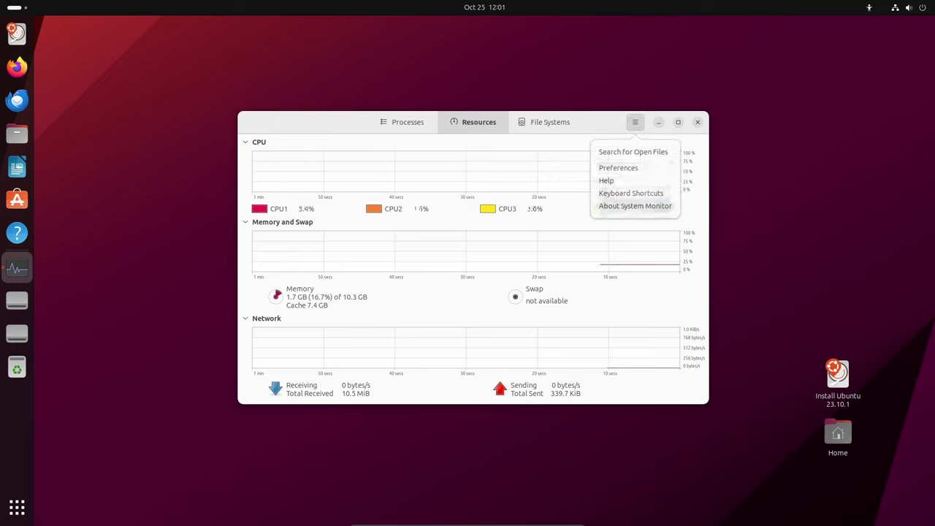
pyautogui.press('Return')
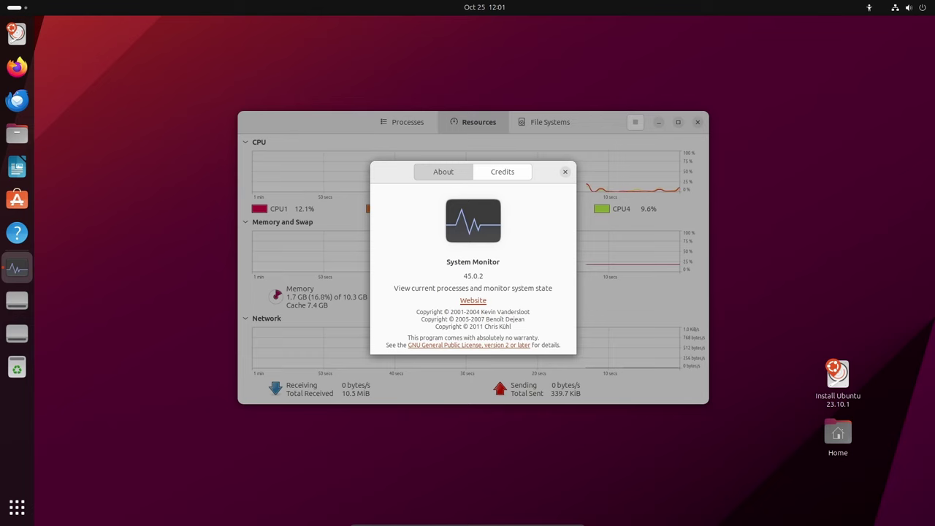
pyautogui.press('Escape')
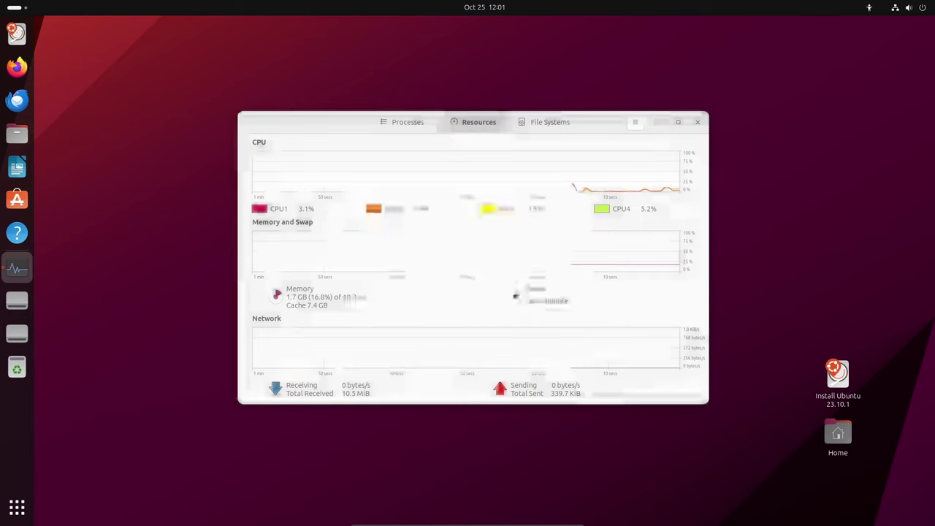
pyautogui.hotkey('ctrl', 'q')
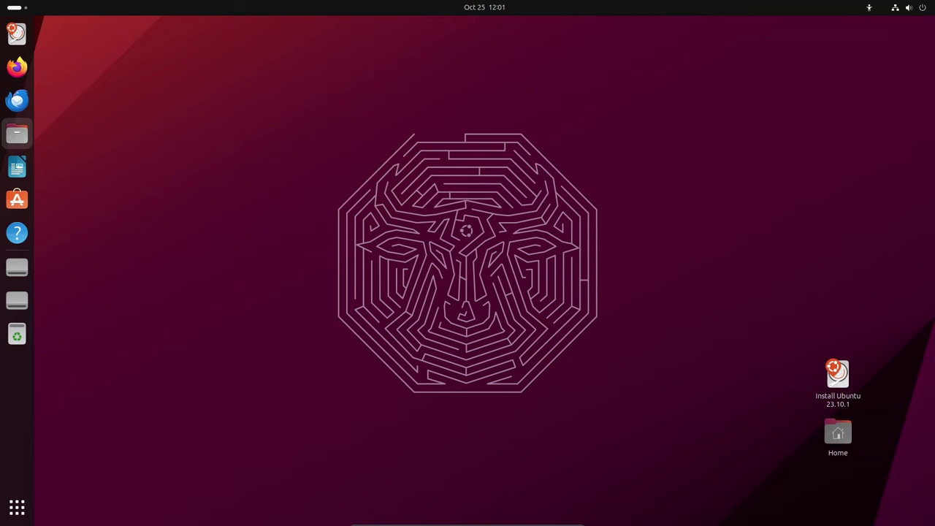
# Open the Home folder in Files, look over its folders and the sidebar locations, and close the window.
pyautogui.click(17, 134)
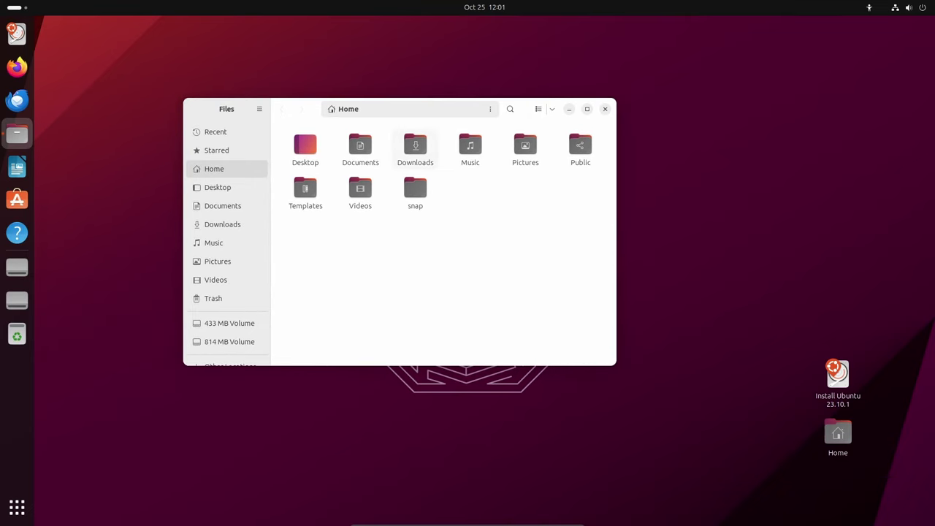
pyautogui.scroll(-1, 220, 187)
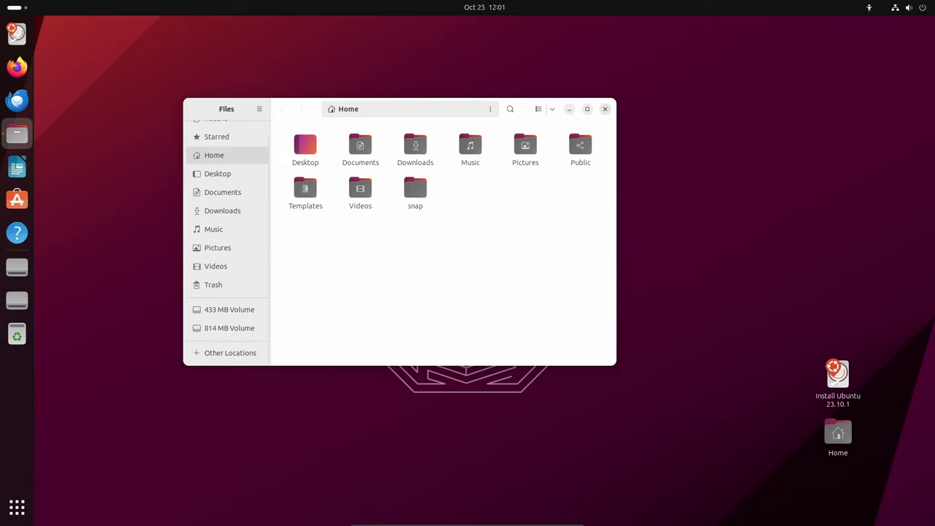
pyautogui.click(605, 109)
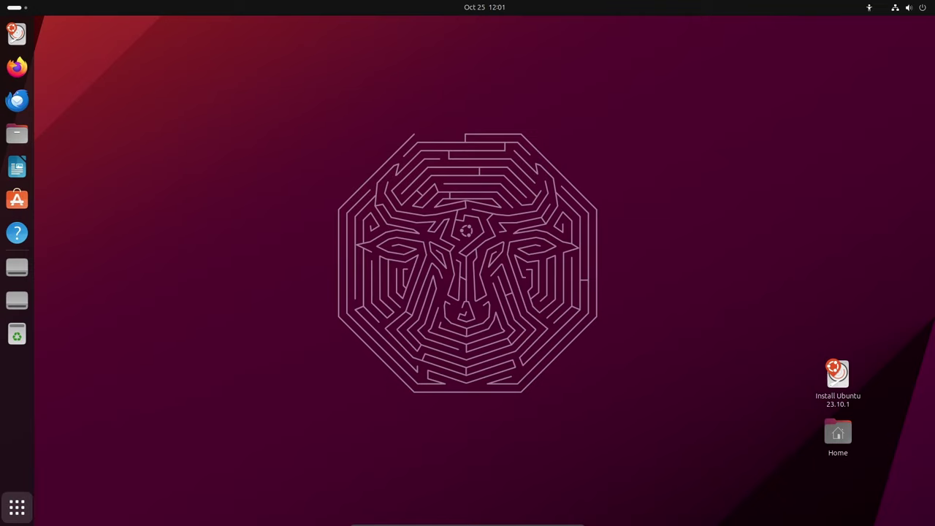
# Open Additional Drivers from the installed applications, review the Developer Options, Ubuntu Software, Other Software and Updates settings, and close Software & Updates.
pyautogui.click(17, 507)
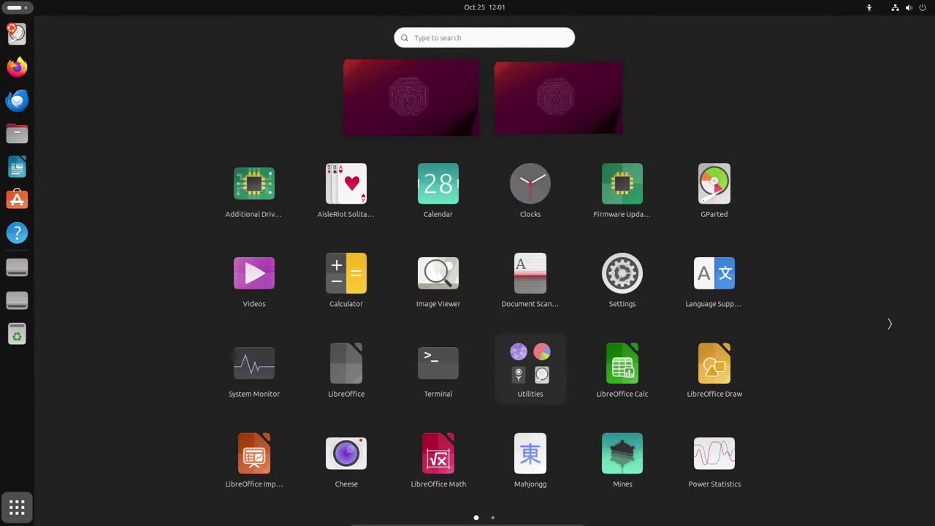
pyautogui.click(253, 190)
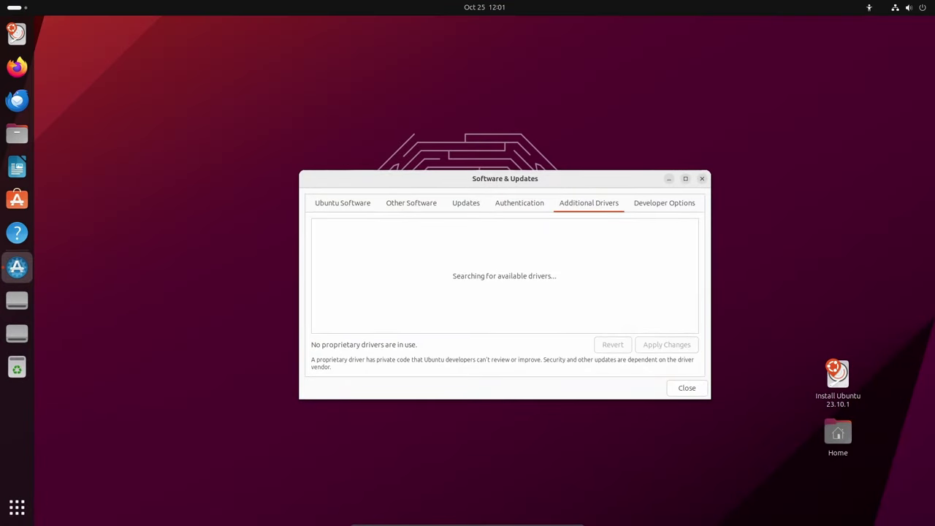
pyautogui.click(664, 203)
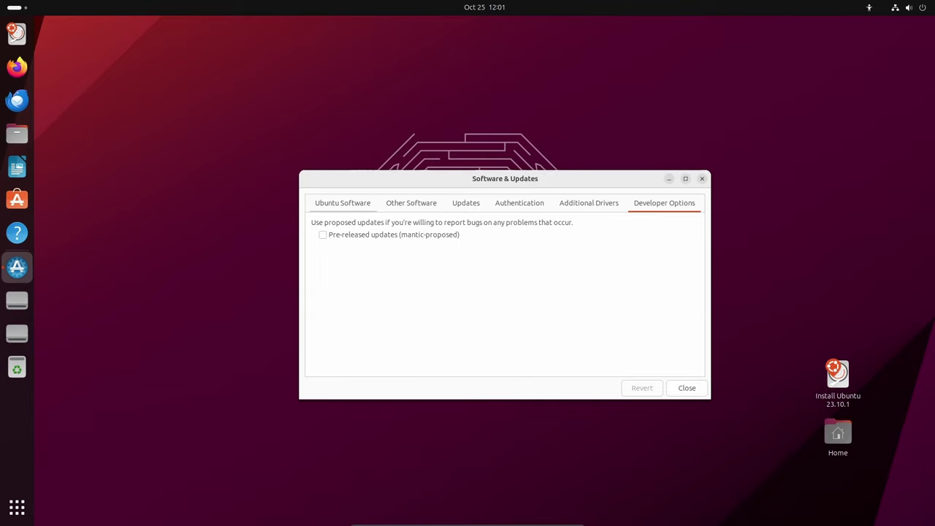
pyautogui.click(342, 203)
pyautogui.hotkey('ctrl', 'pagedown')
pyautogui.hotkey('ctrl', 'pagedown')
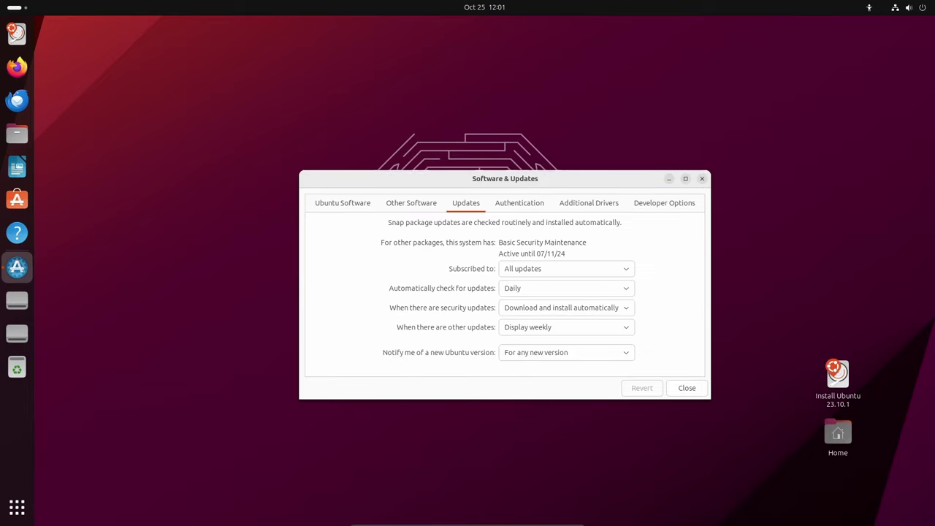
pyautogui.hotkey('alt', 'F4')
# Change the desktop background to the purple horned-bull paper-art wallpaper in the Appearance settings and close Settings.
pyautogui.rightClick(468, 175)
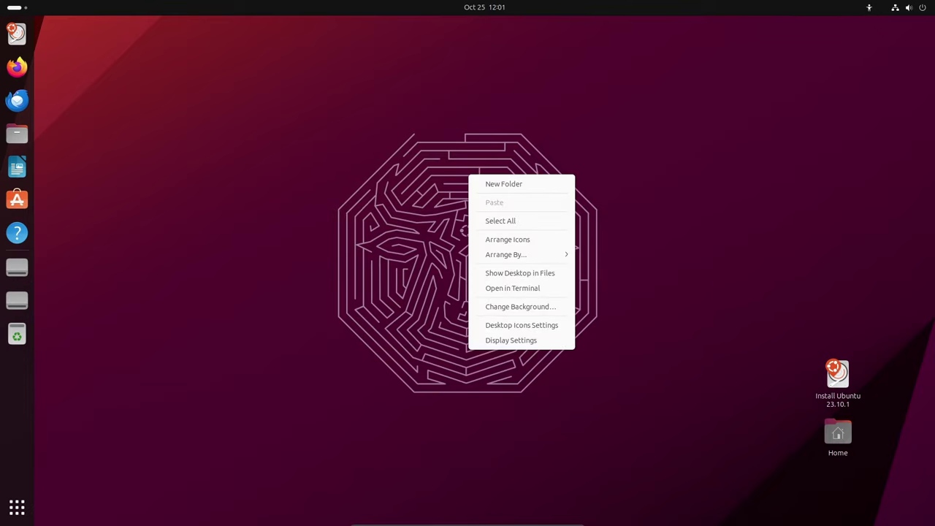
pyautogui.press('Return')
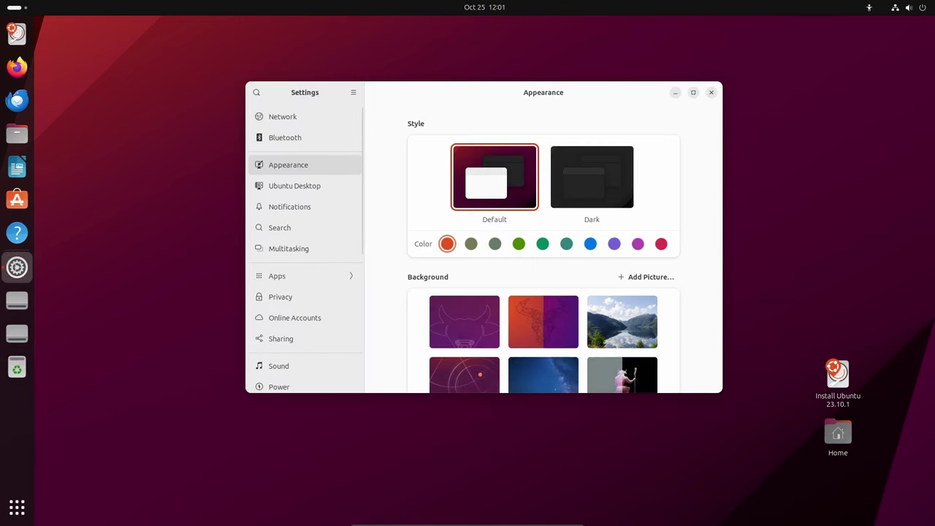
pyautogui.scroll(-5, 543, 248)
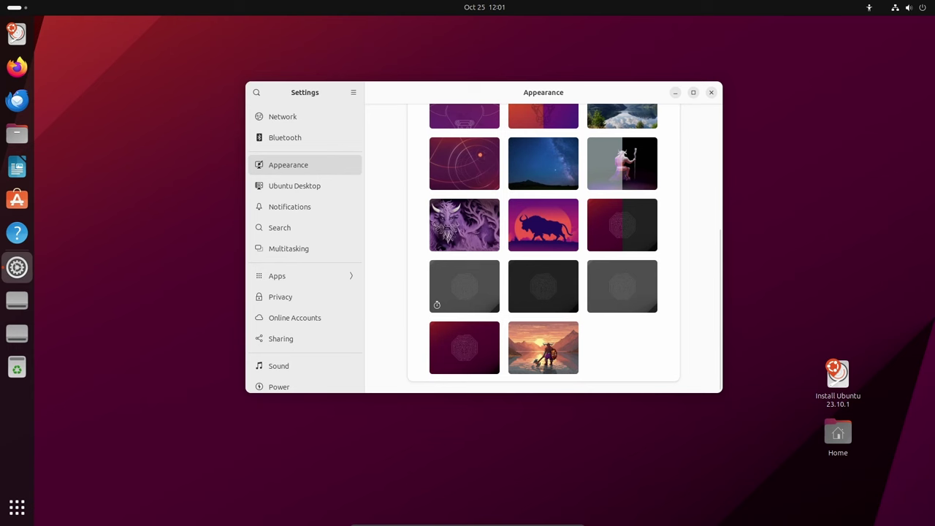
pyautogui.click(465, 225)
pyautogui.click(711, 92)
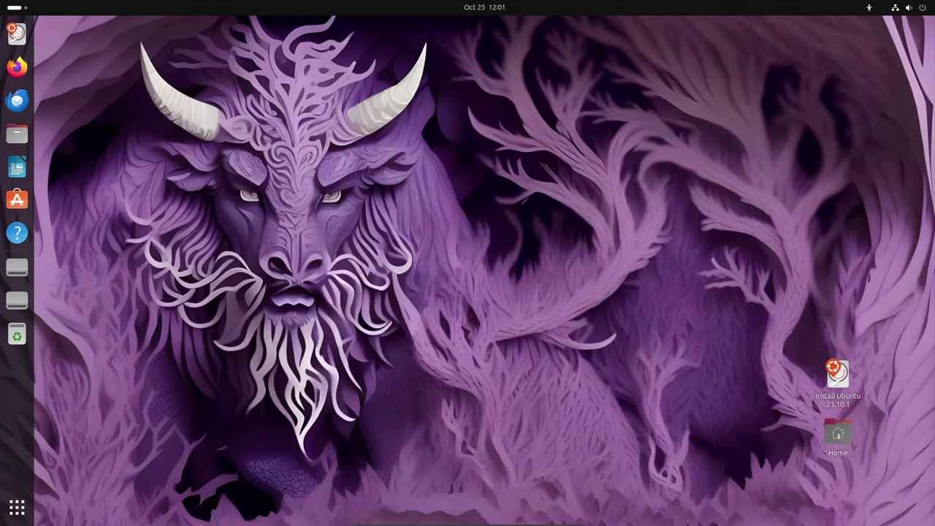